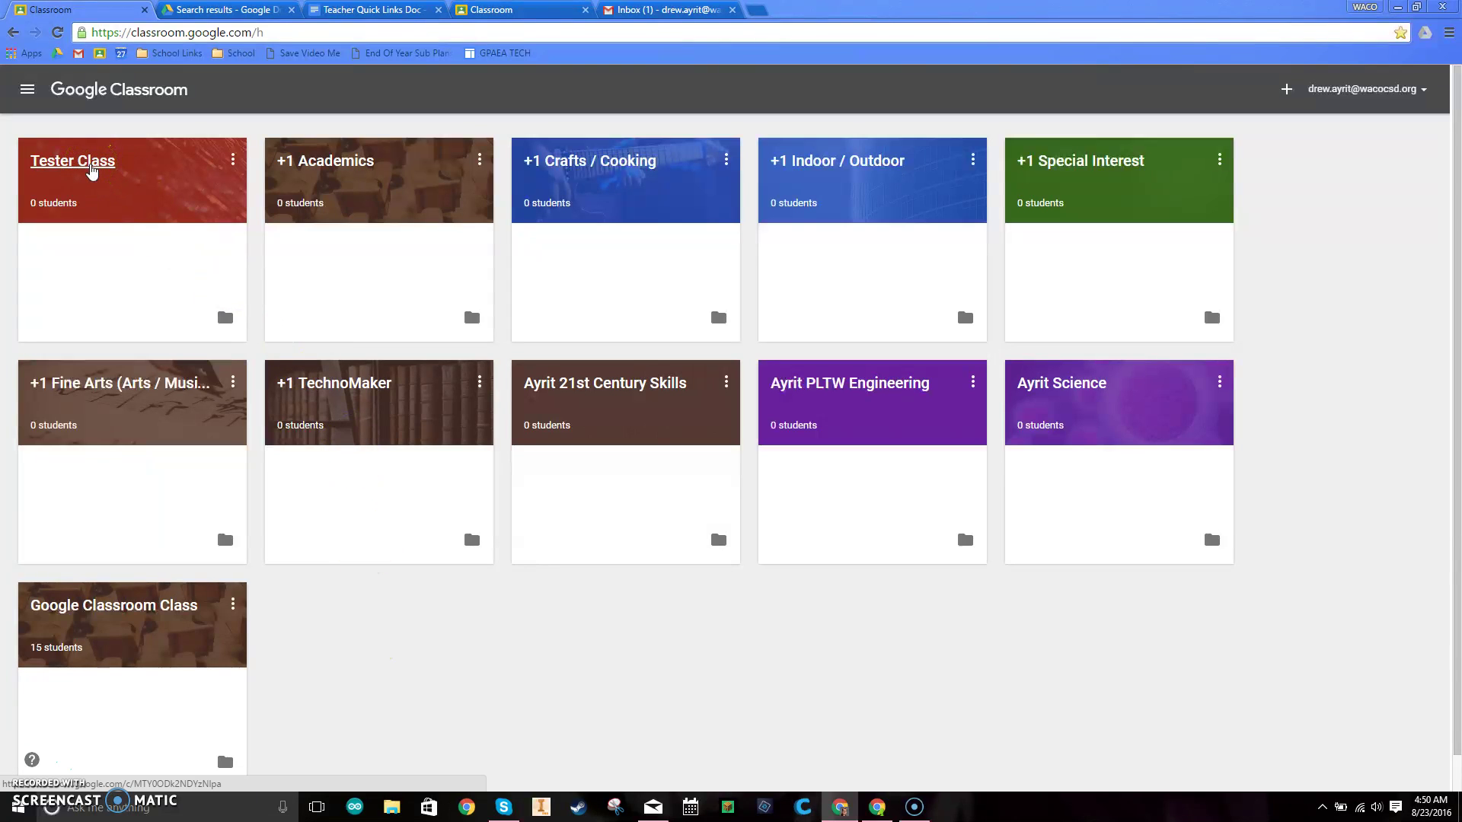
Open the Tester Class and bring up its choices for creating announcements, assignments and questions or reusing a post
{"action": "left_click", "coordinate": [89, 169]}
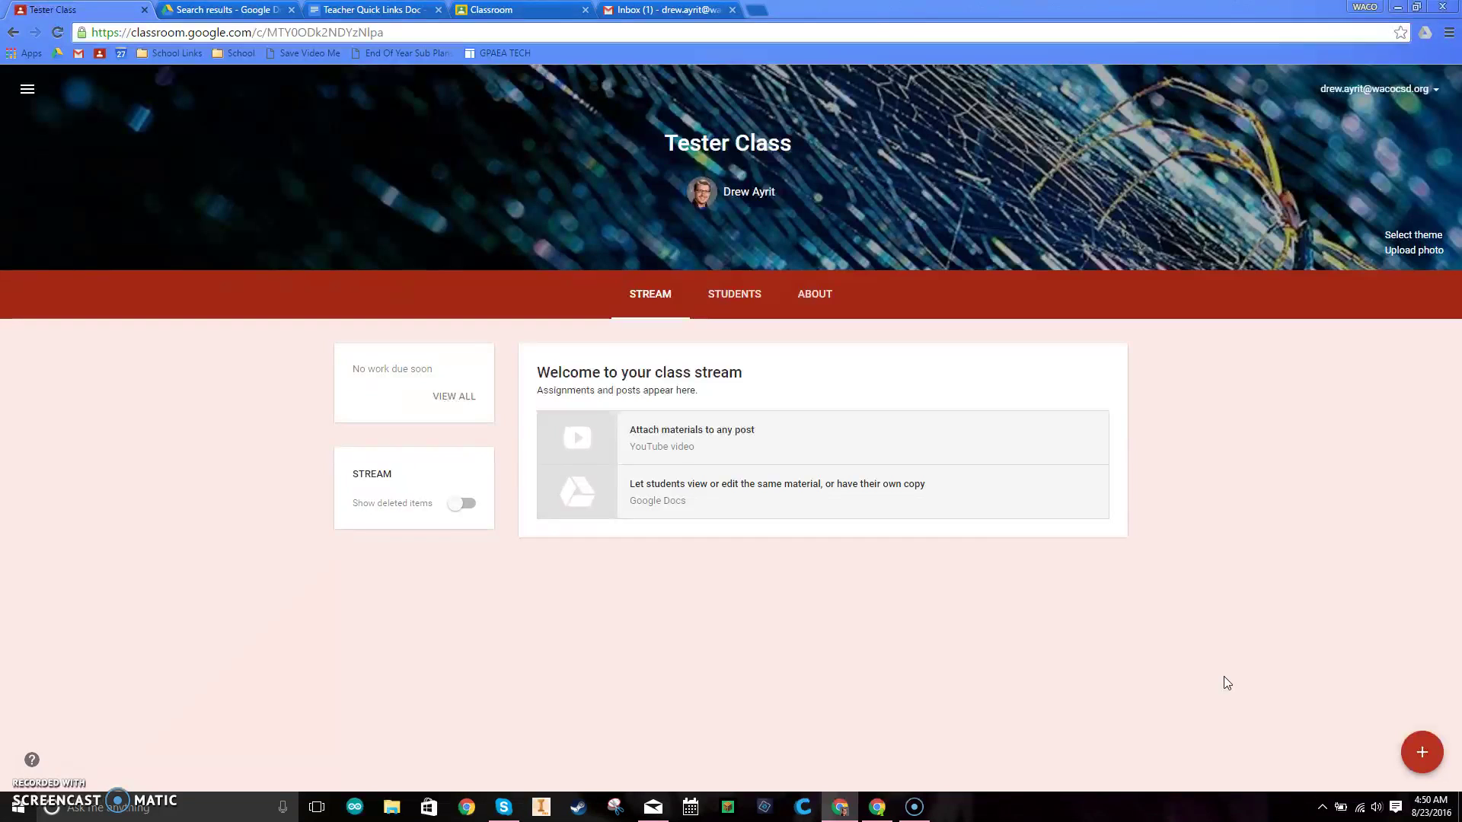
{"action": "left_click", "coordinate": [1421, 755]}
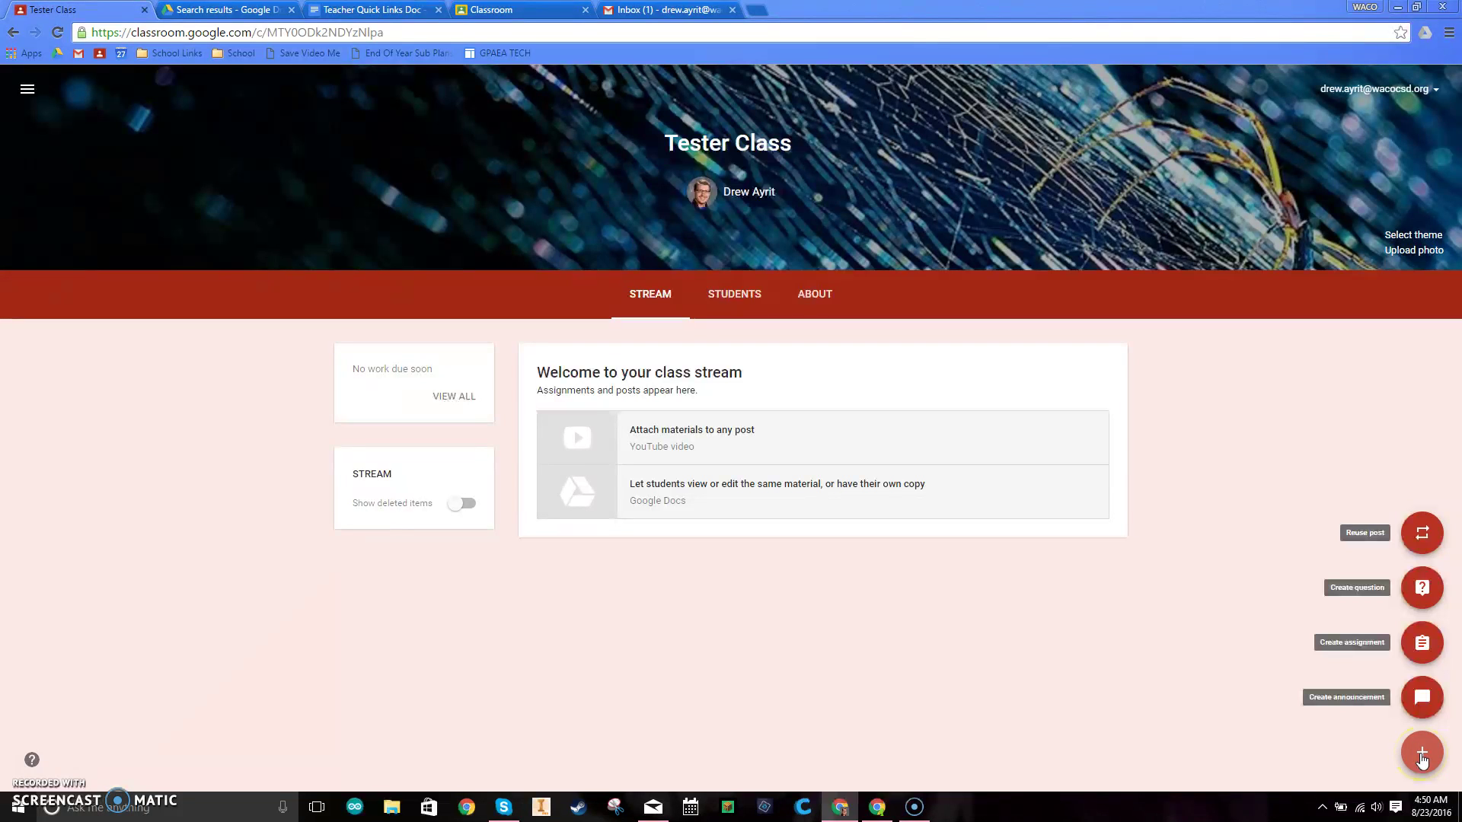
{"action": "left_click", "coordinate": [1425, 699]}
{"action": "left_click", "coordinate": [1426, 647]}
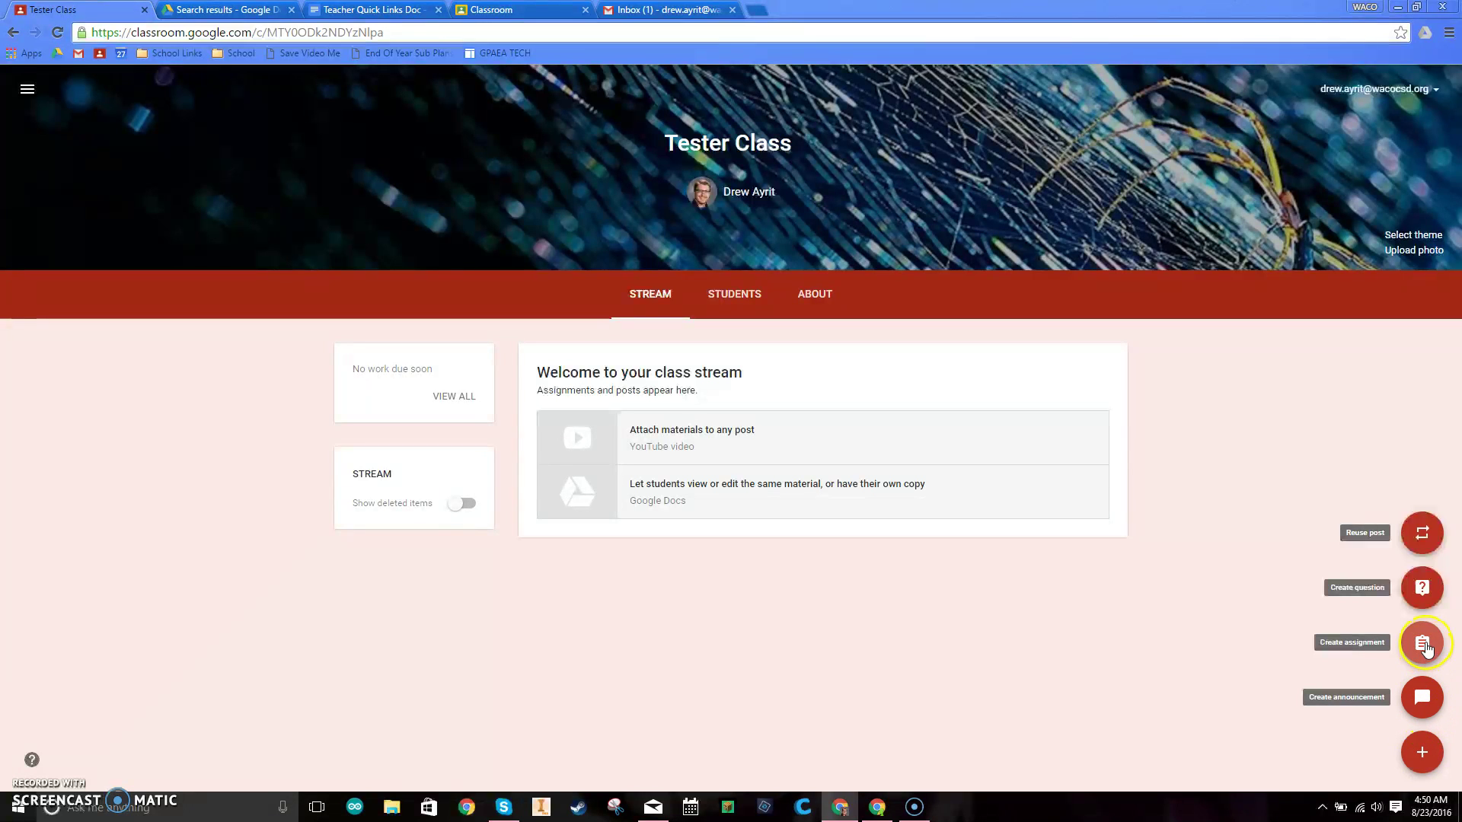
{"action": "left_click", "coordinate": [1427, 593]}
{"action": "left_click", "coordinate": [1426, 533]}
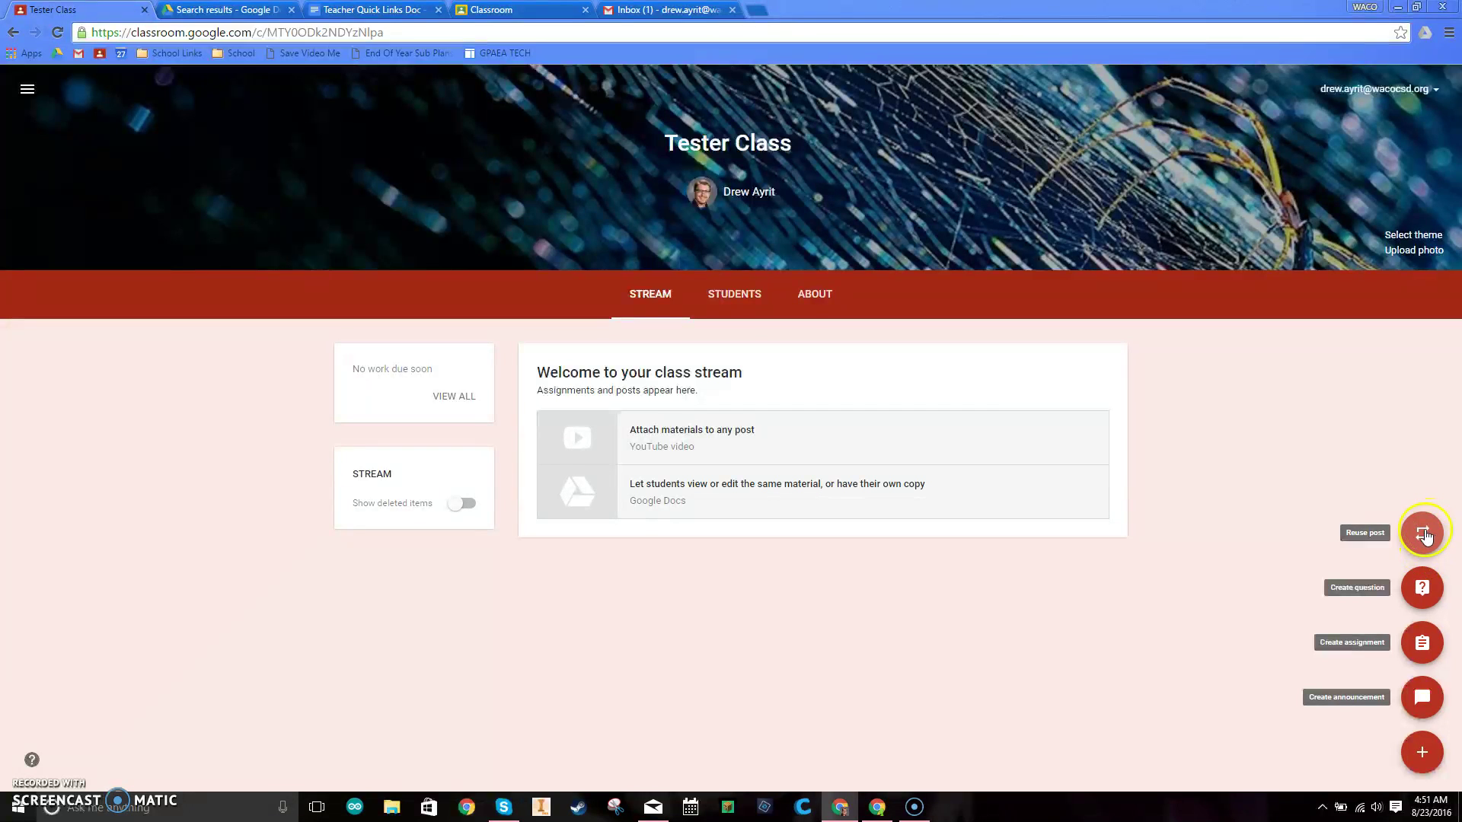
Create an announcement reading "Welcome back to school!" and post it to the Tester Class stream
{"action": "left_click", "coordinate": [1422, 752]}
{"action": "left_click", "coordinate": [1424, 697]}
{"action": "left_click", "coordinate": [1426, 699]}
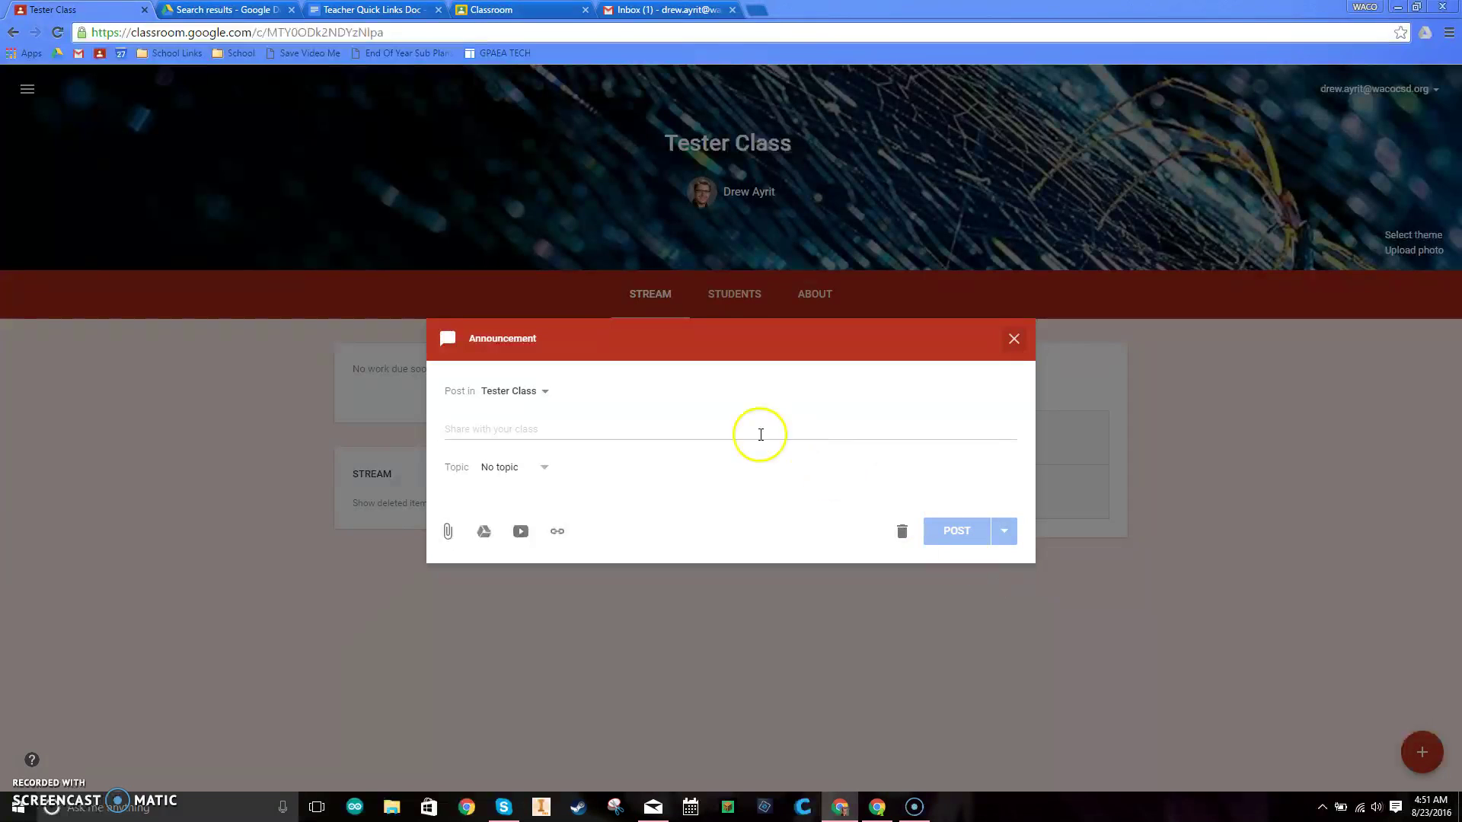
{"action": "left_click", "coordinate": [604, 431]}
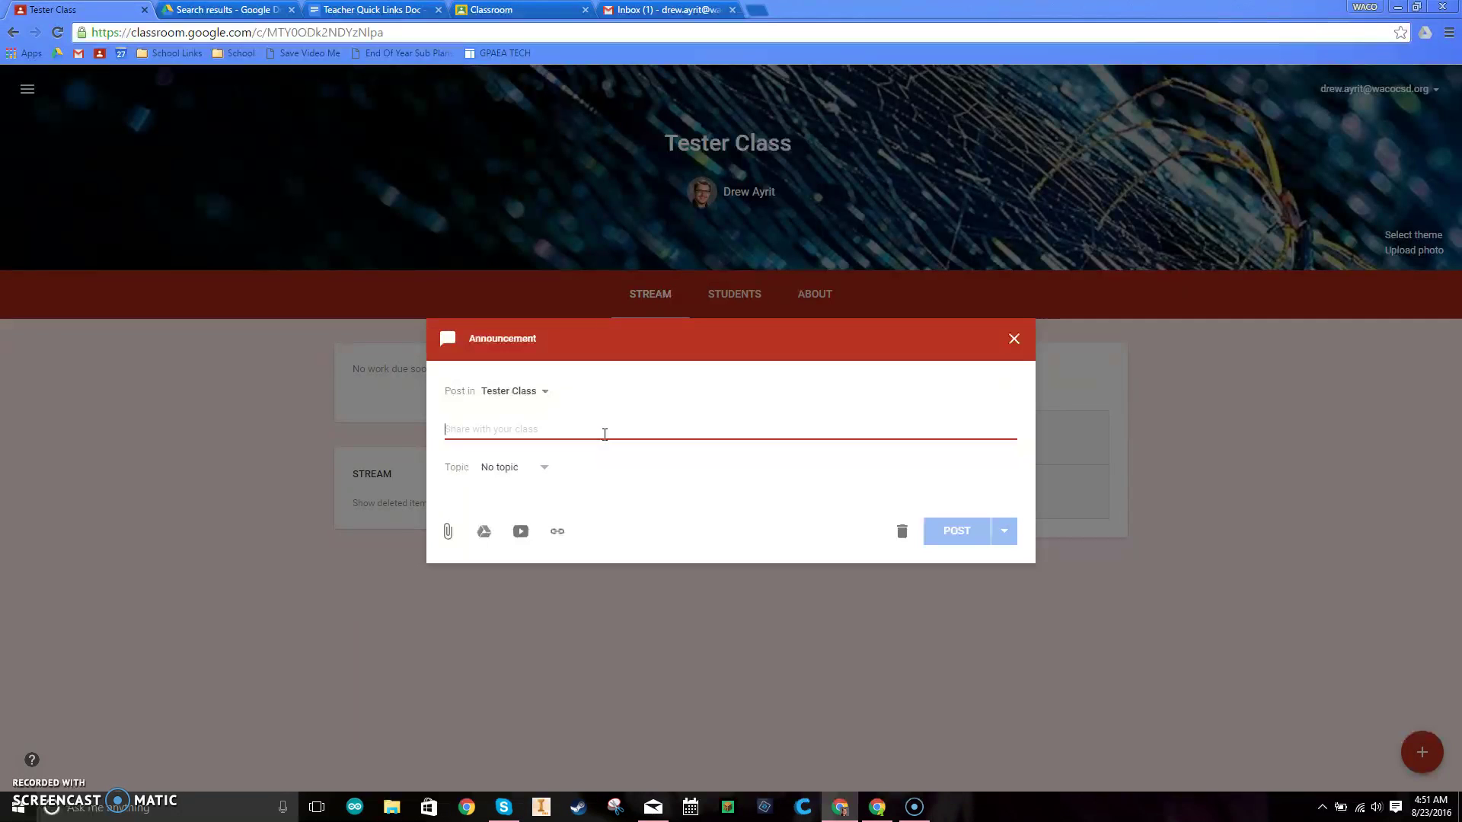
{"action": "type", "text": "Welcome back to school!"}
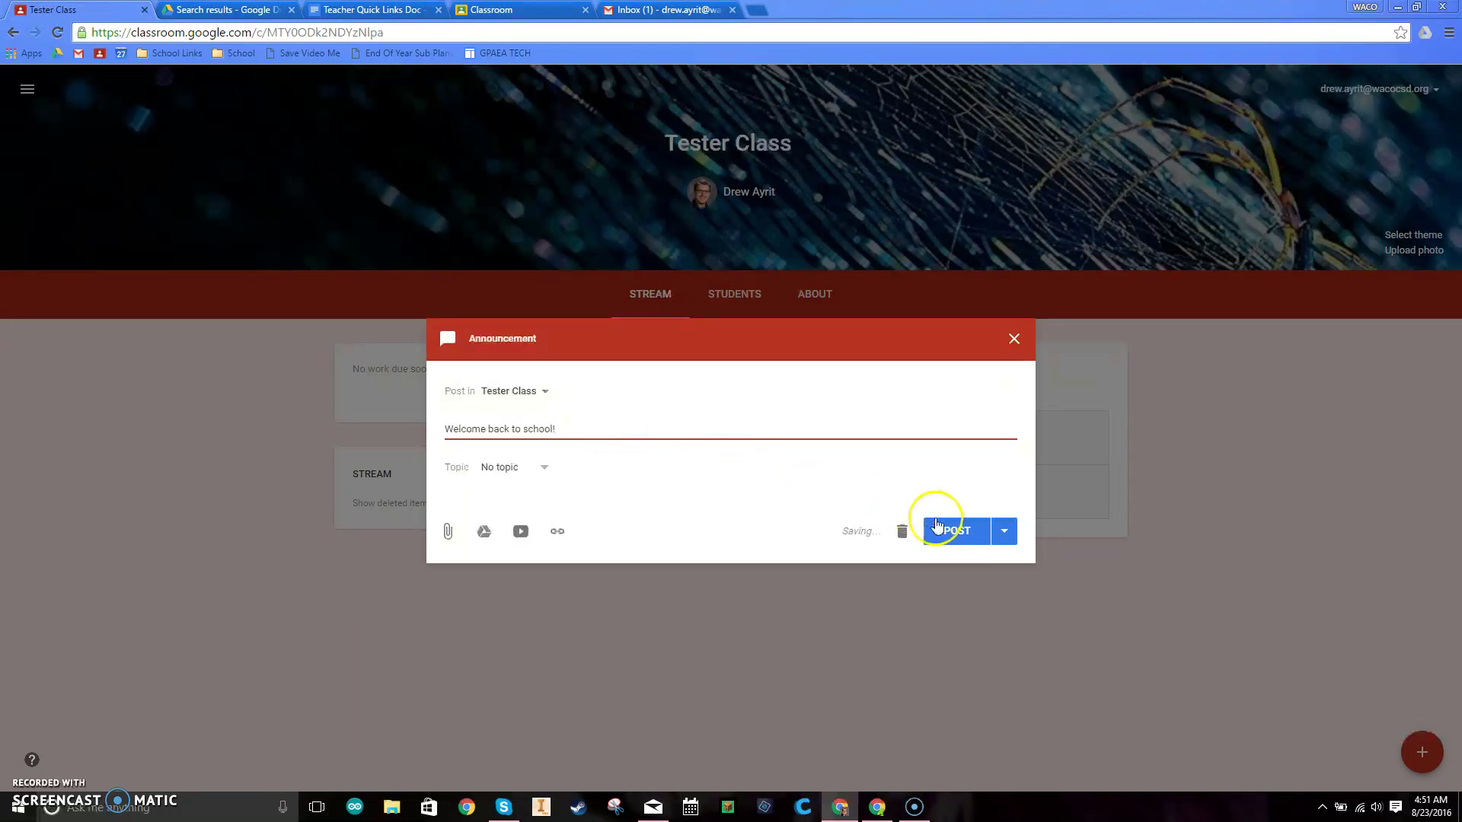
{"action": "left_click", "coordinate": [941, 527]}
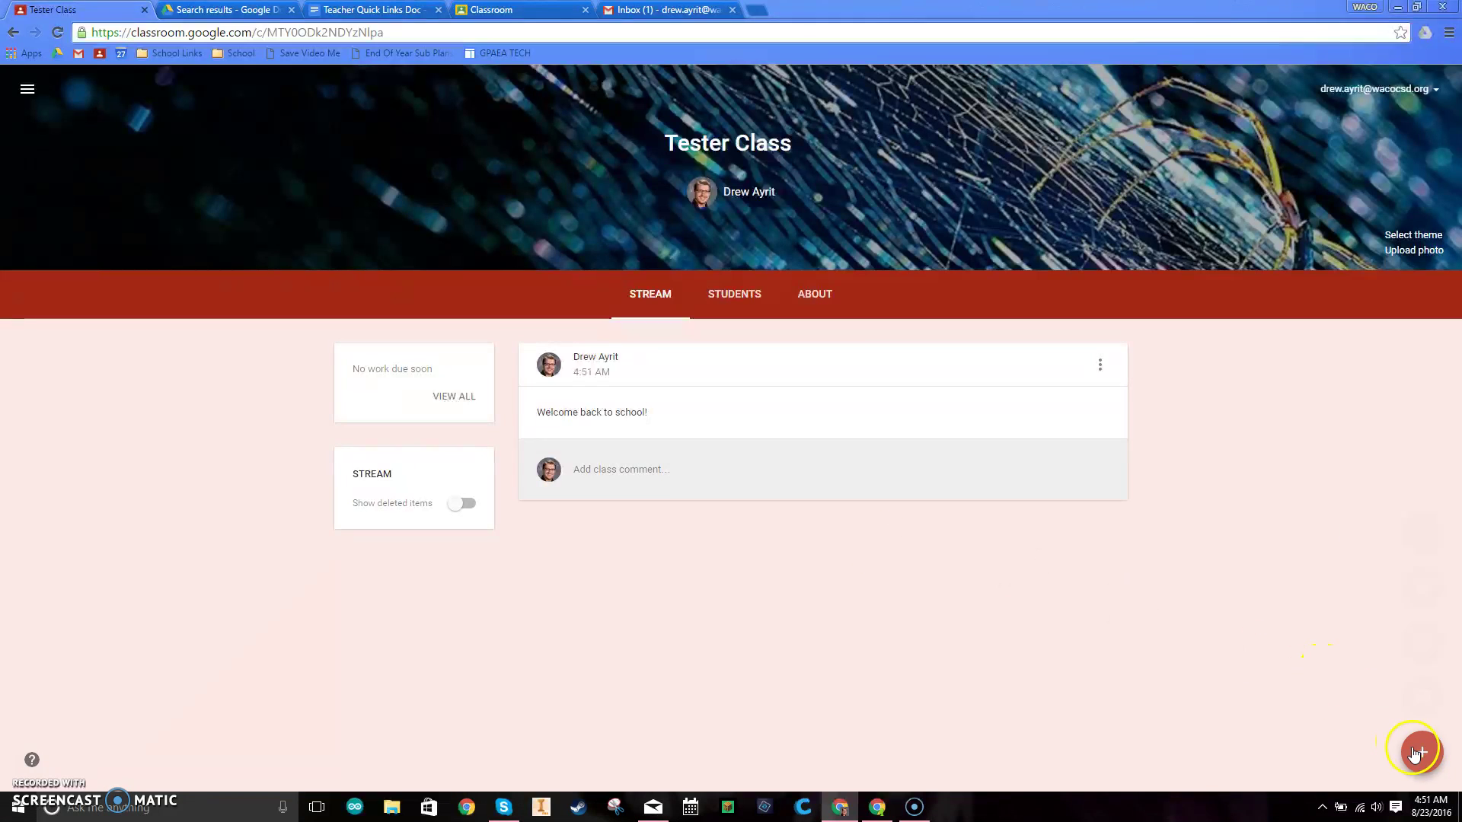
Start a second announcement for Tester Class with the text "Tester Post"
{"action": "mouse_move", "coordinate": [1420, 756]}
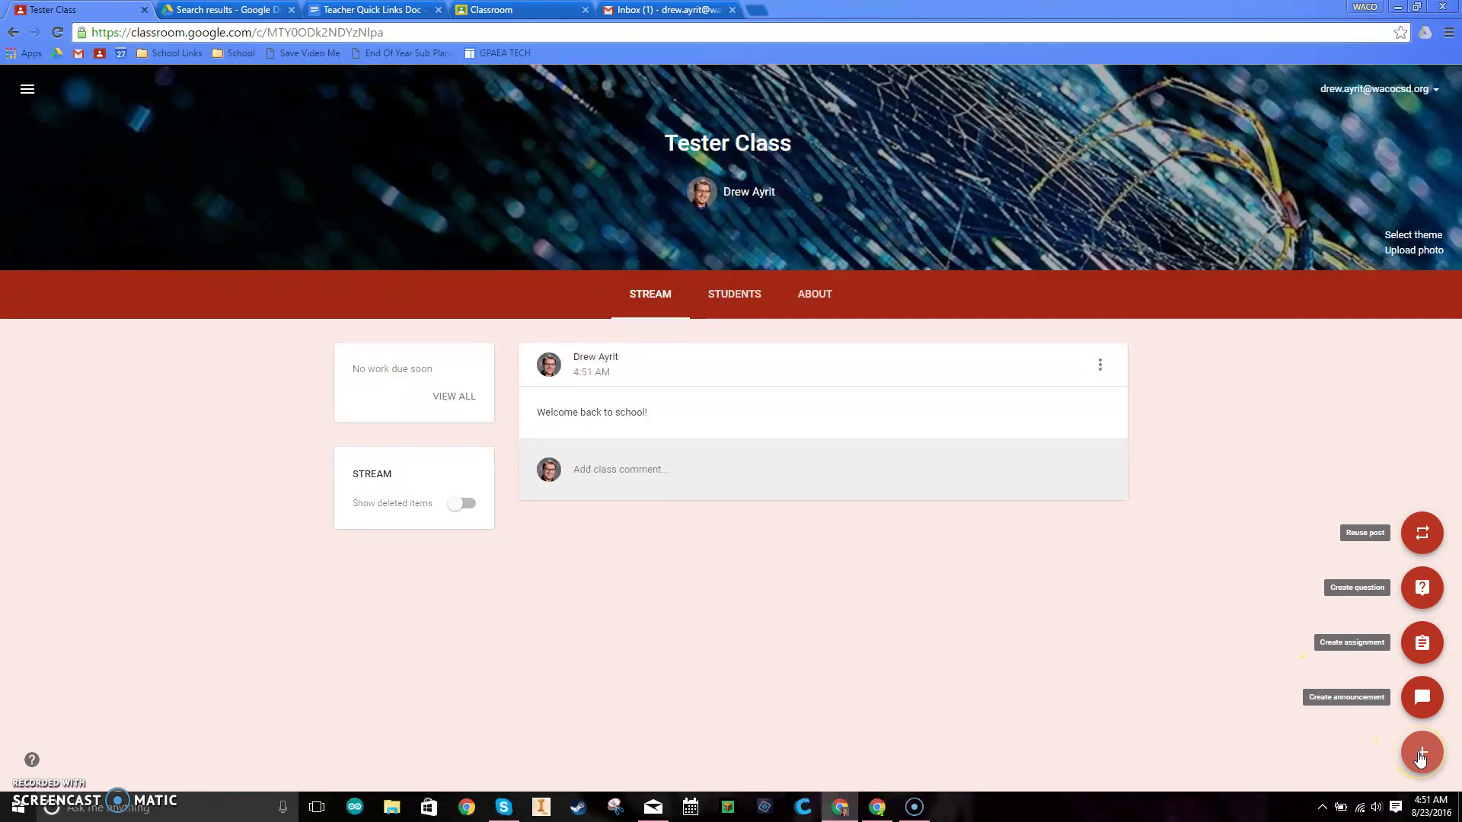
{"action": "left_click", "coordinate": [1421, 698]}
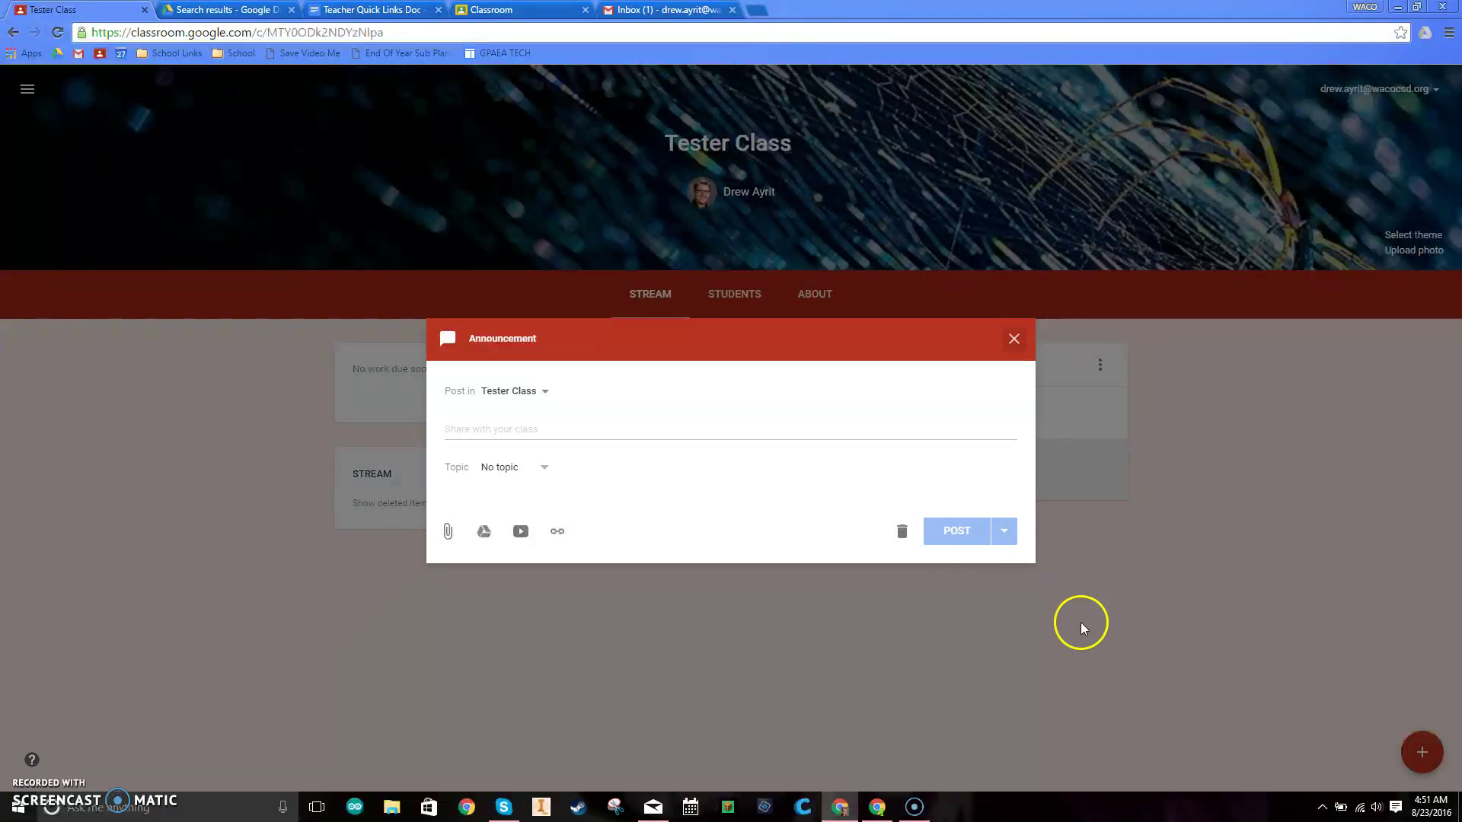
{"action": "left_click", "coordinate": [609, 427]}
{"action": "type", "text": "Tes"}
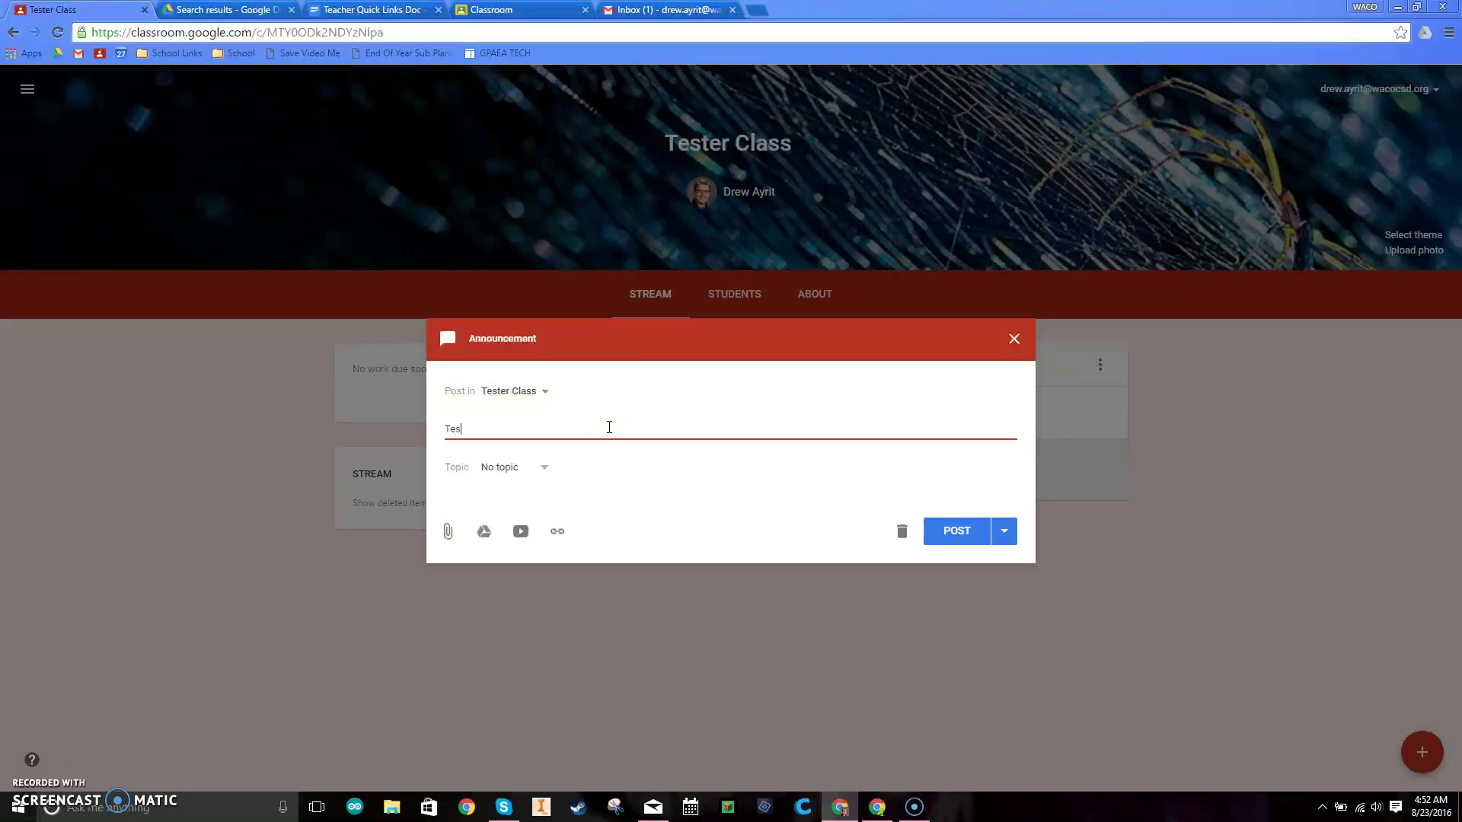
{"action": "type", "text": "ter Post"}
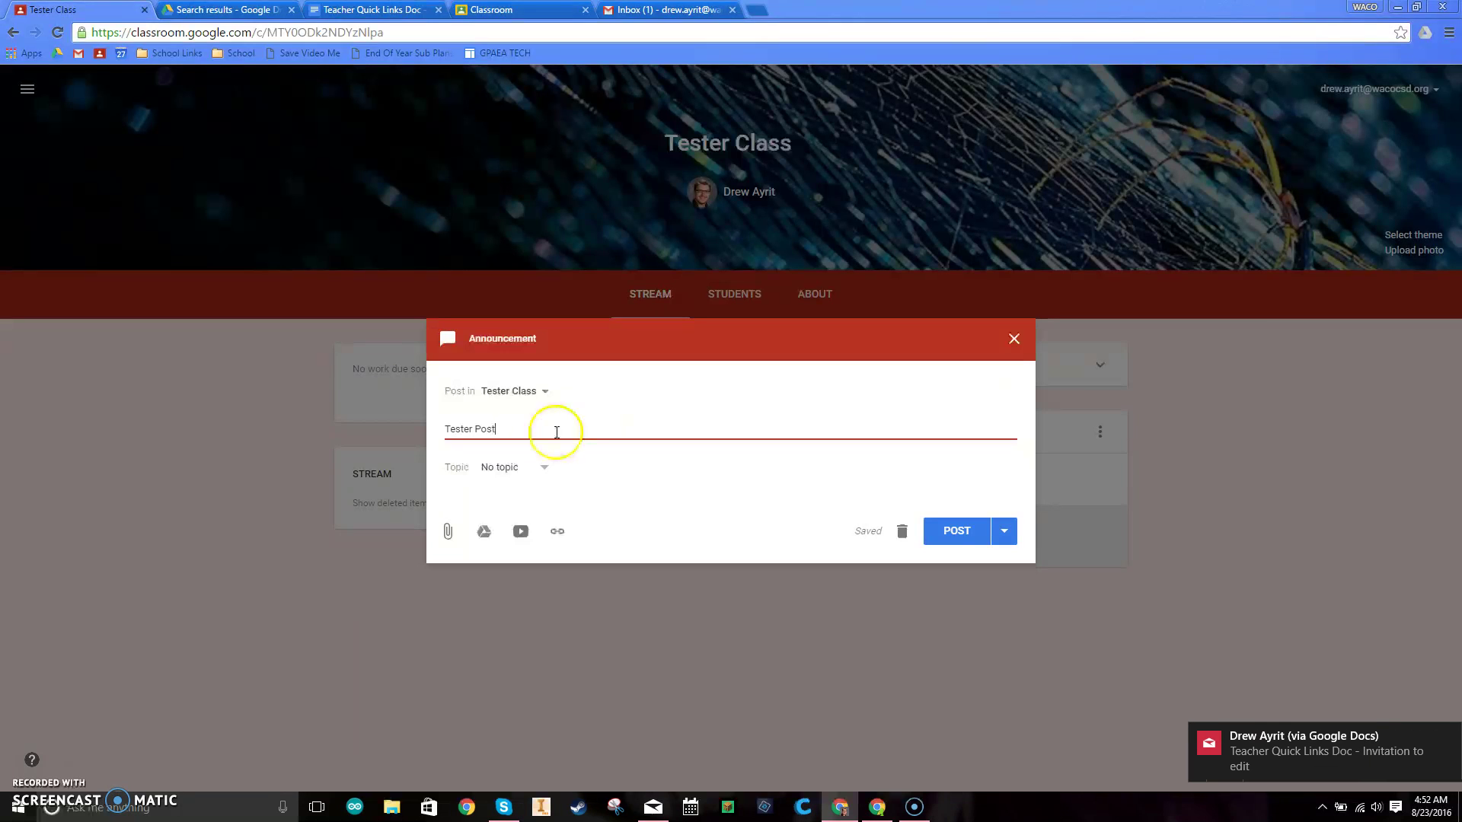
Create a new topic named "tutorials" for the Tester Post announcement
{"action": "left_click", "coordinate": [509, 470]}
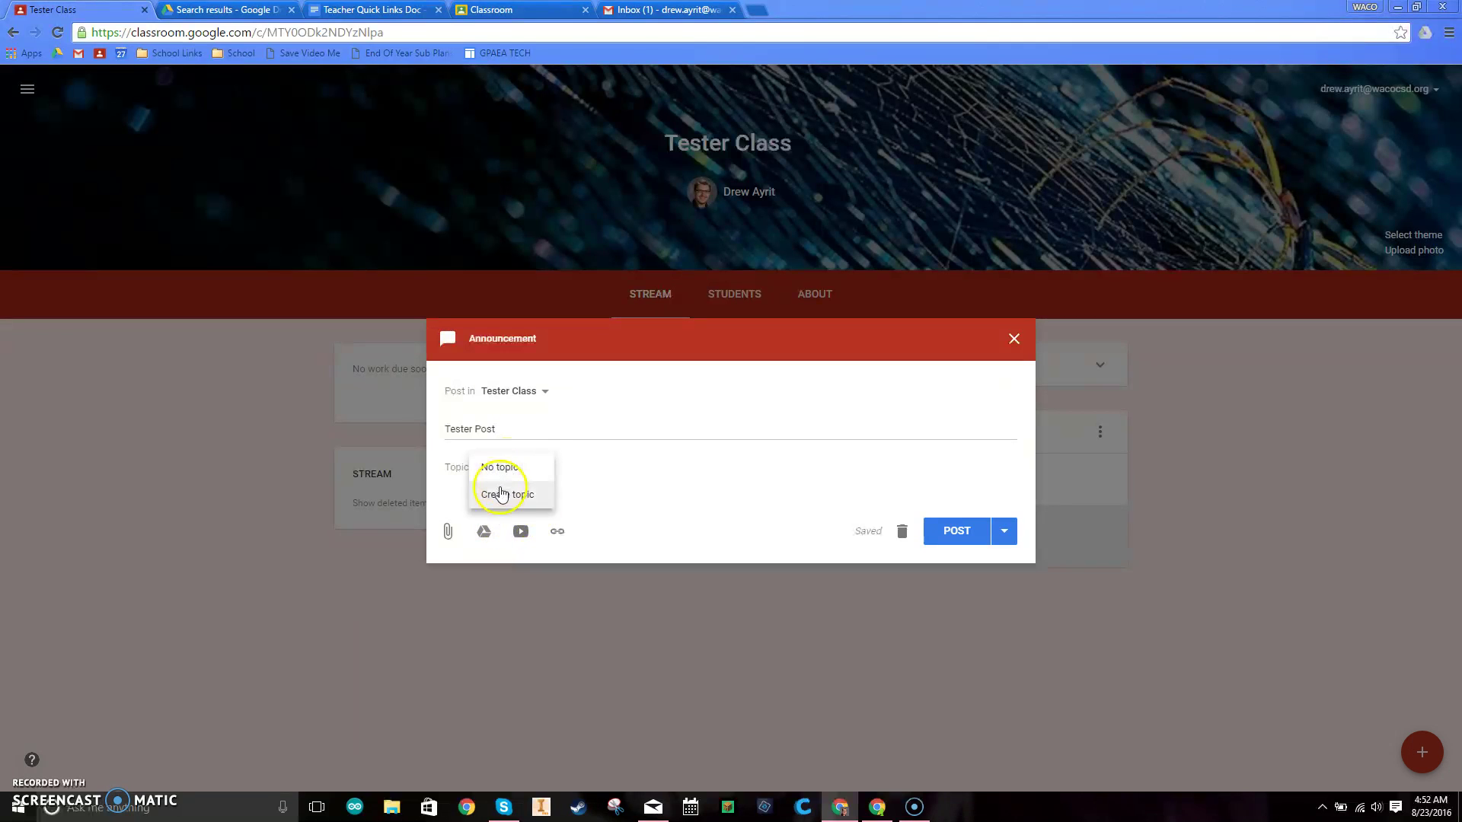
{"action": "left_click", "coordinate": [502, 496]}
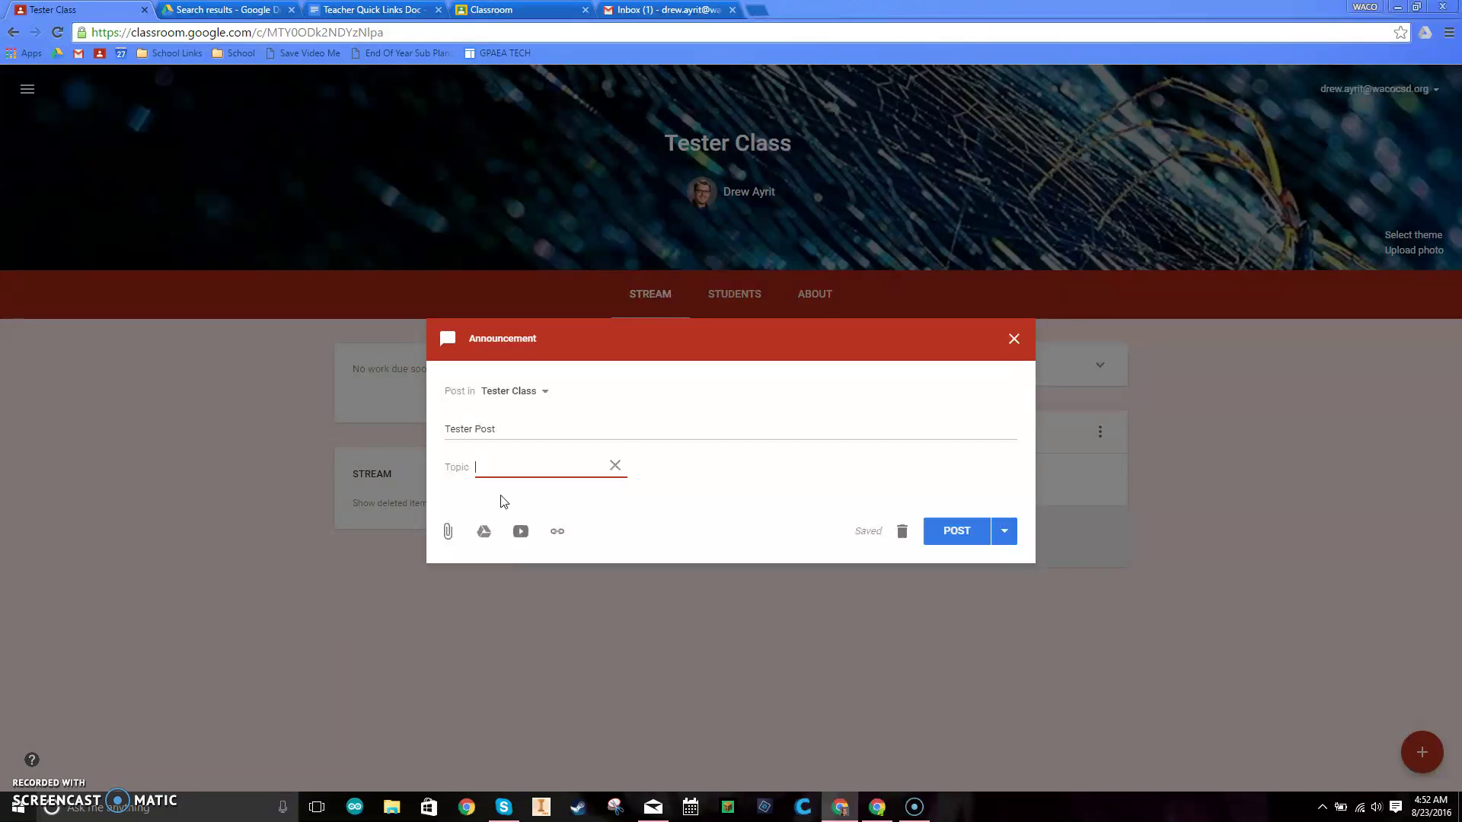
{"action": "type", "text": "tutorials"}
{"action": "left_click", "coordinate": [687, 468]}
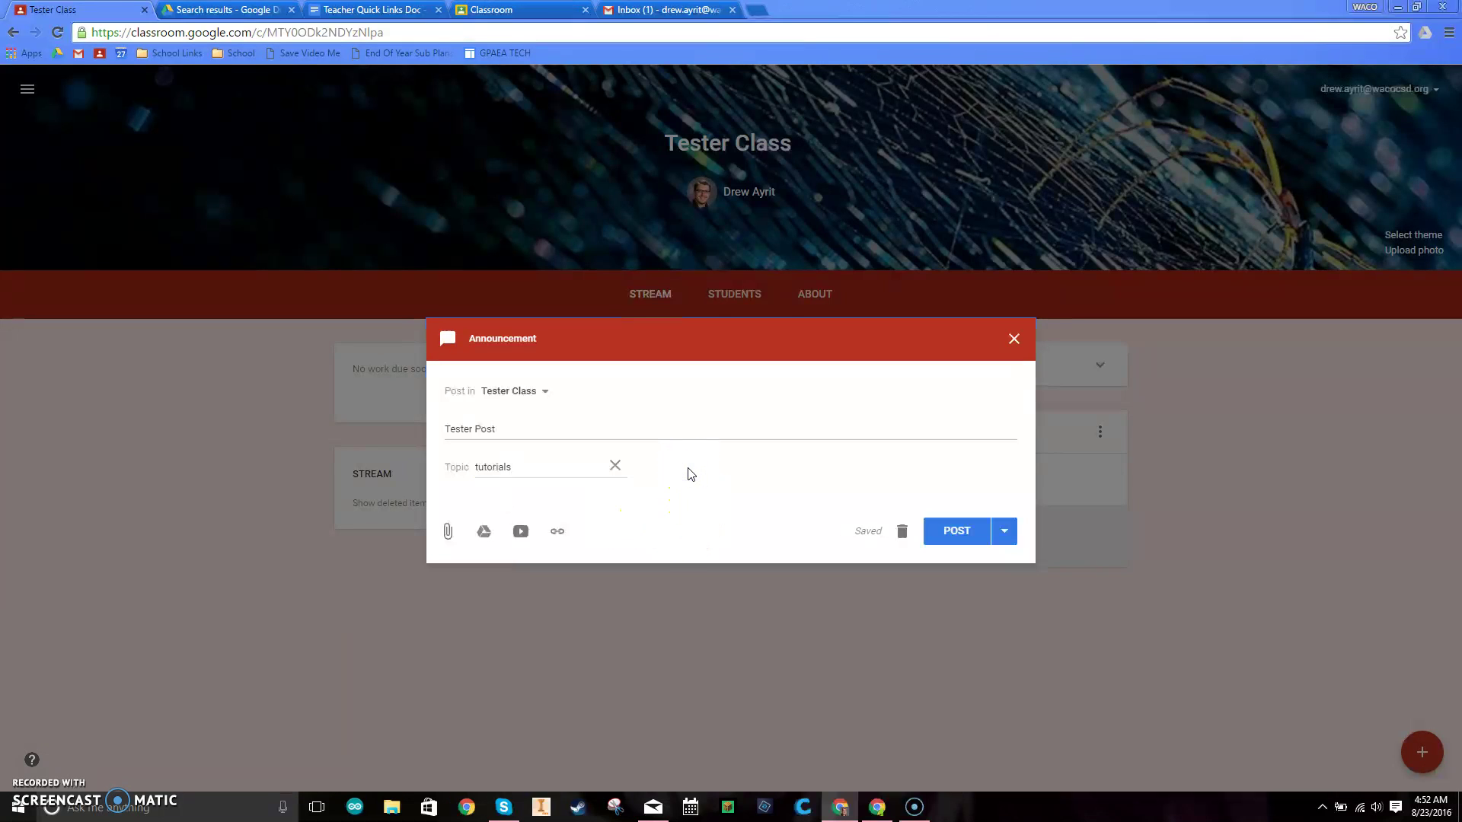
{"action": "left_click", "coordinate": [663, 479]}
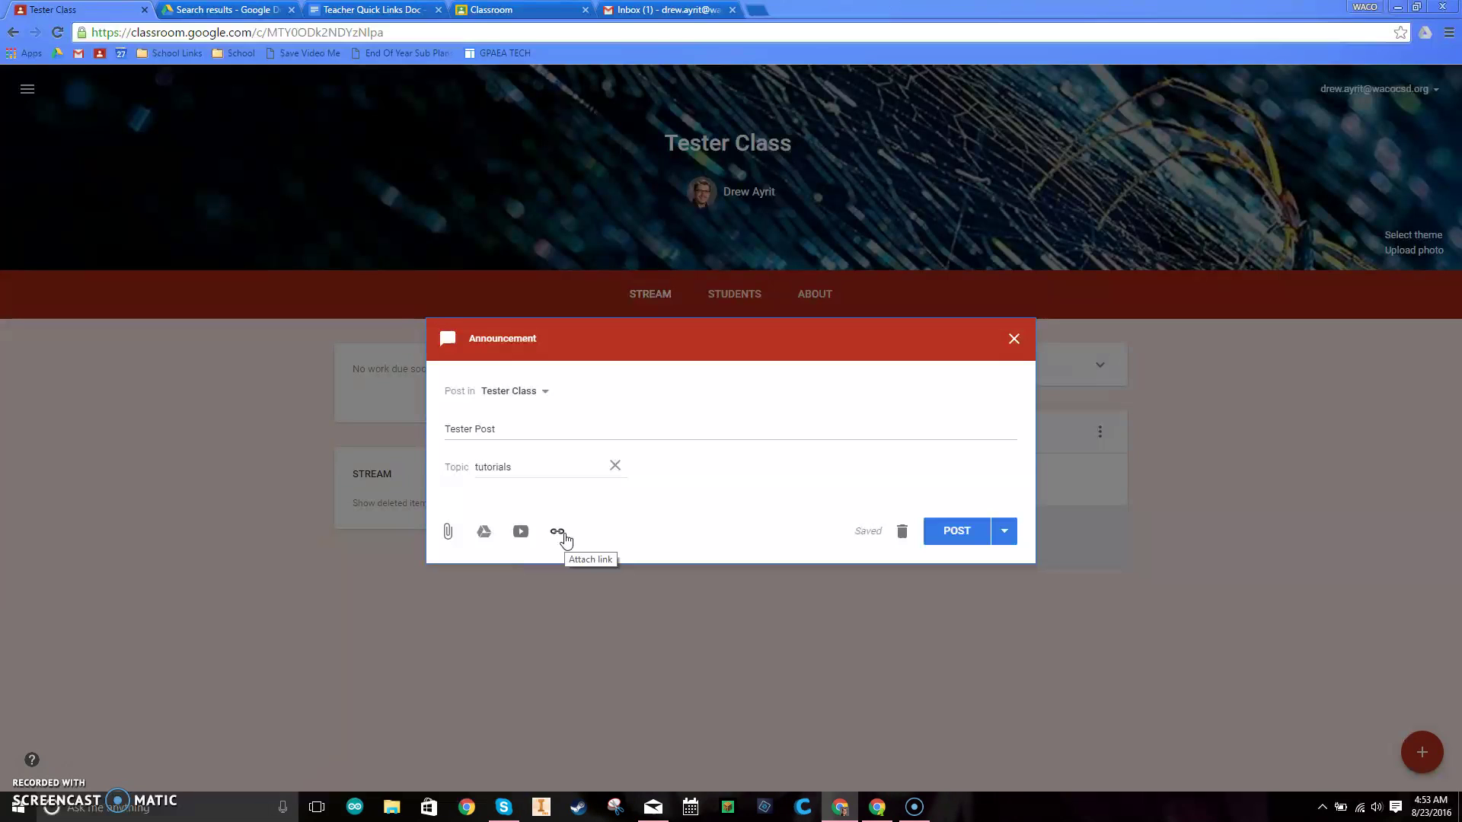
Look through the recent, My Drive, starred and upload sources for attaching a file to the announcement
{"action": "left_click", "coordinate": [449, 534]}
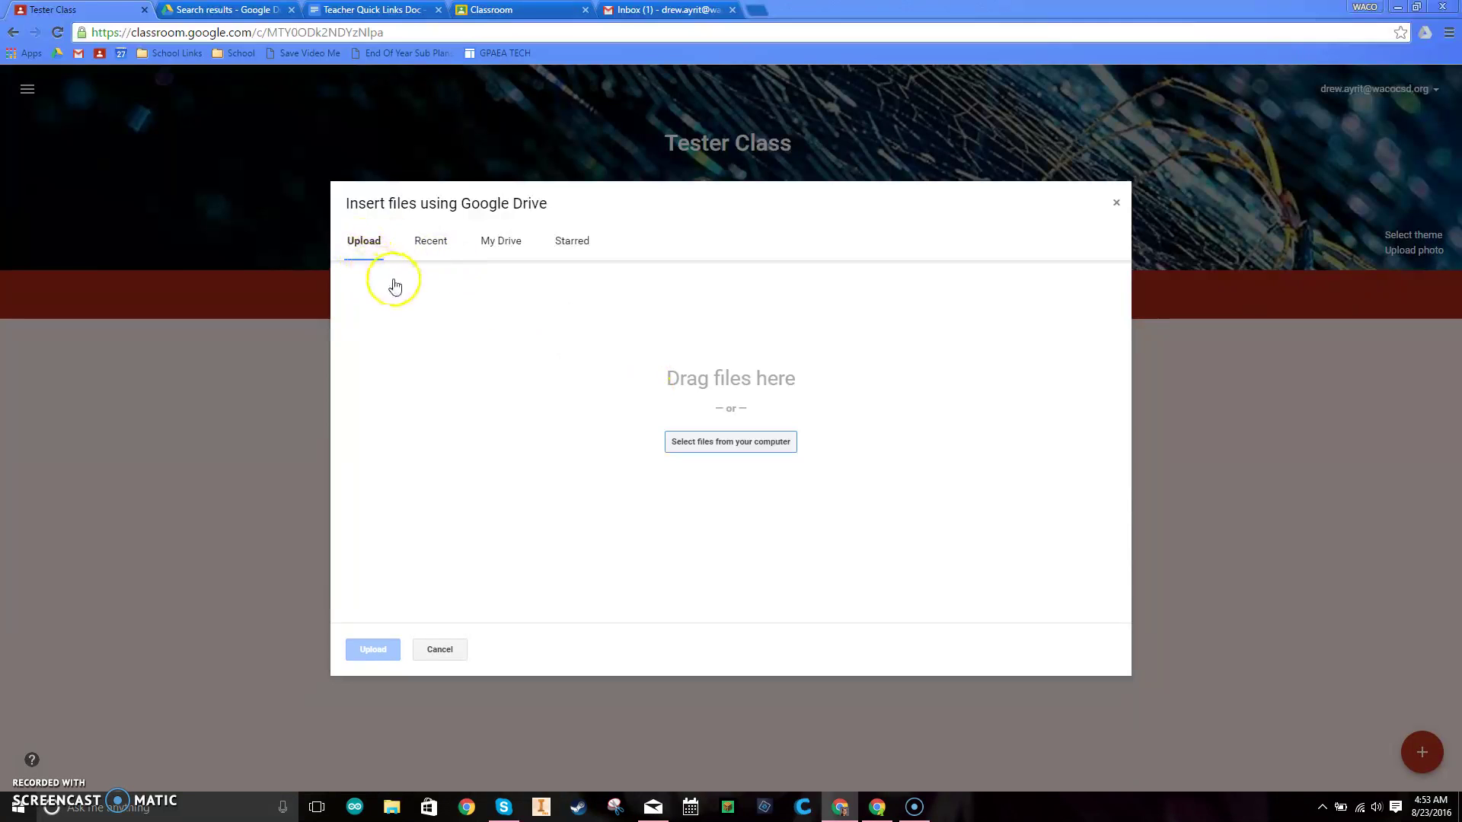
{"action": "left_click", "coordinate": [438, 251]}
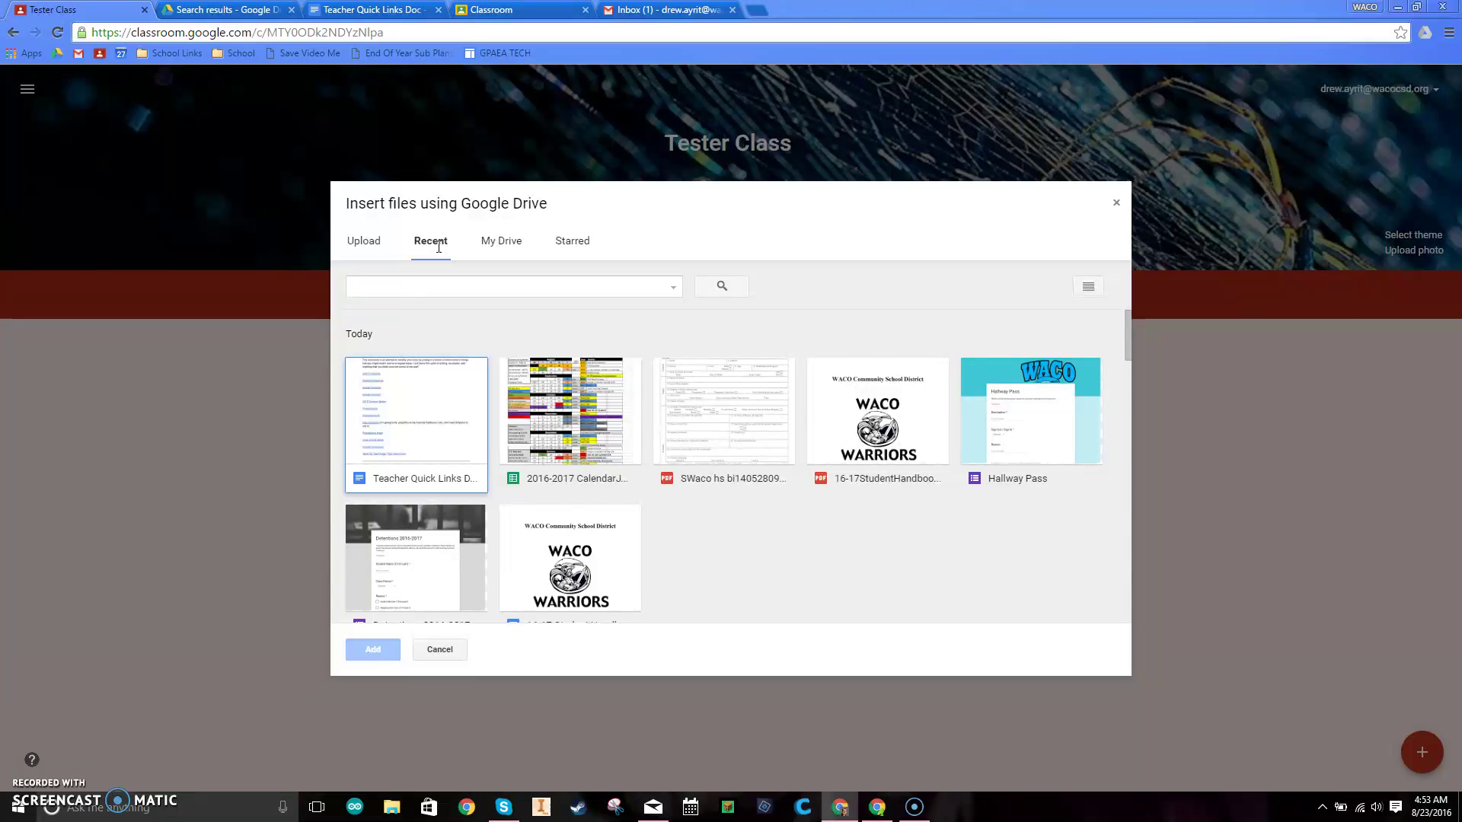
{"action": "left_click", "coordinate": [493, 242]}
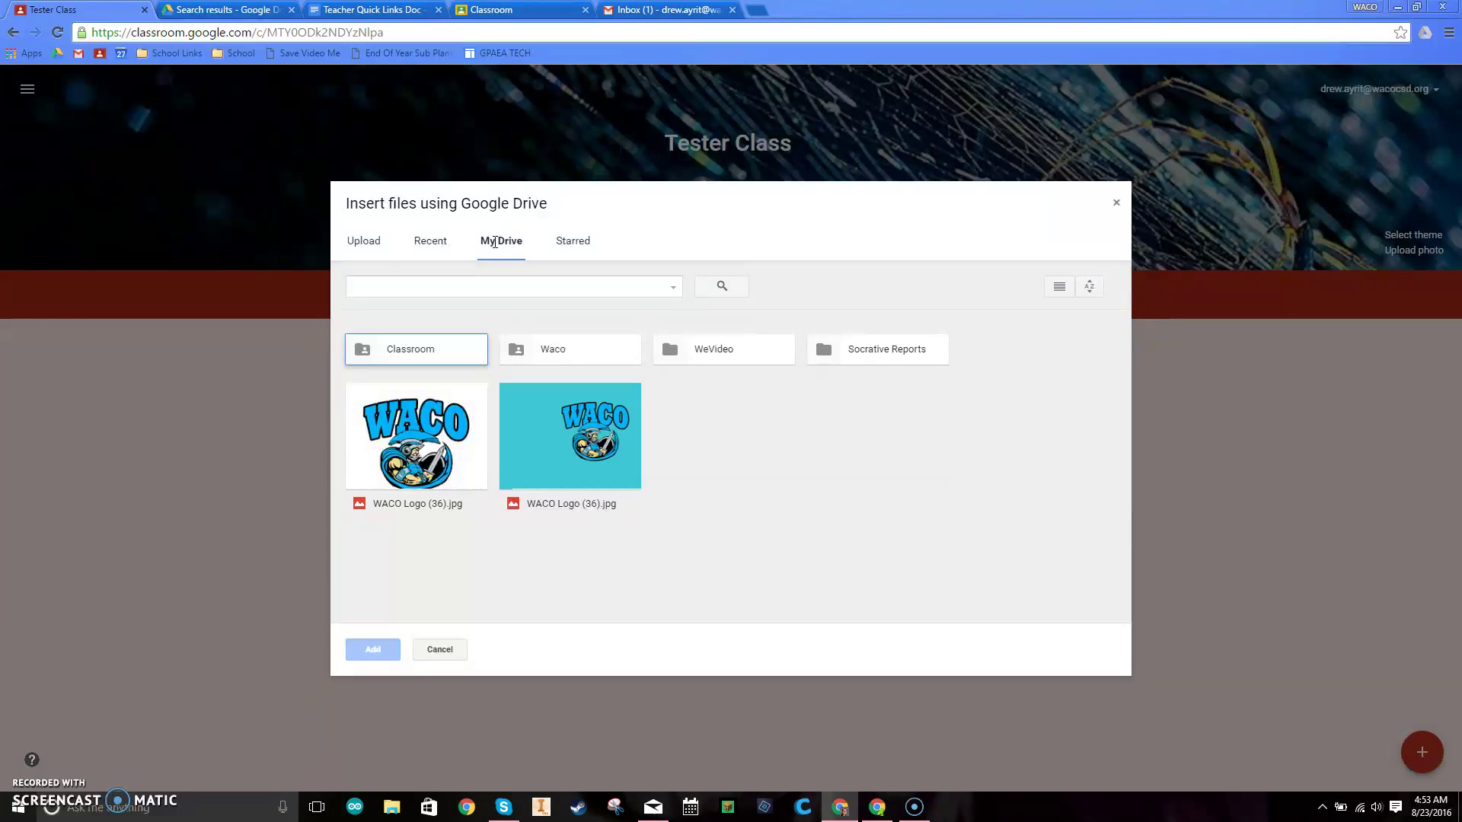
{"action": "left_click", "coordinate": [567, 241]}
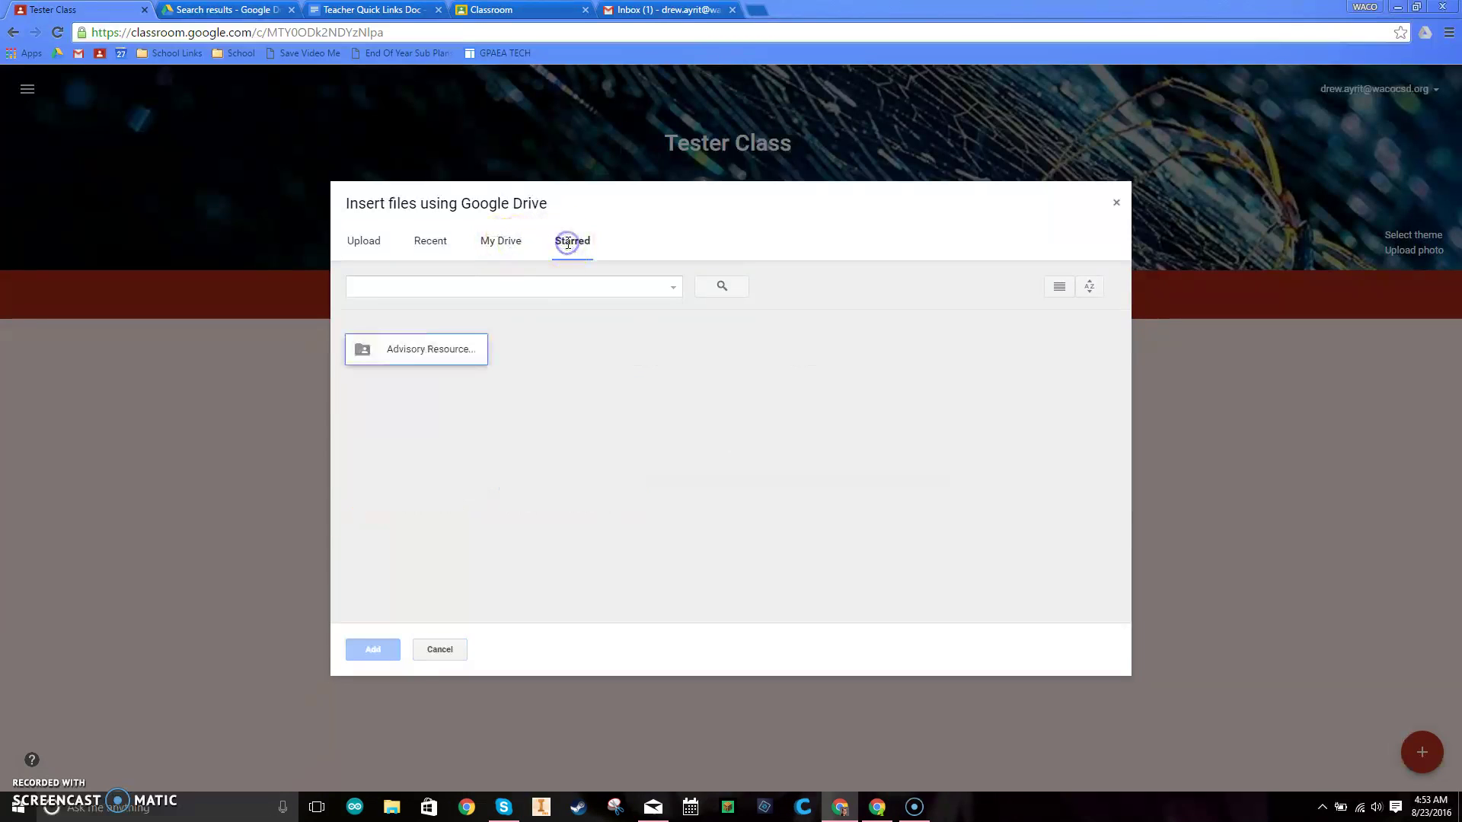
{"action": "left_click", "coordinate": [504, 244]}
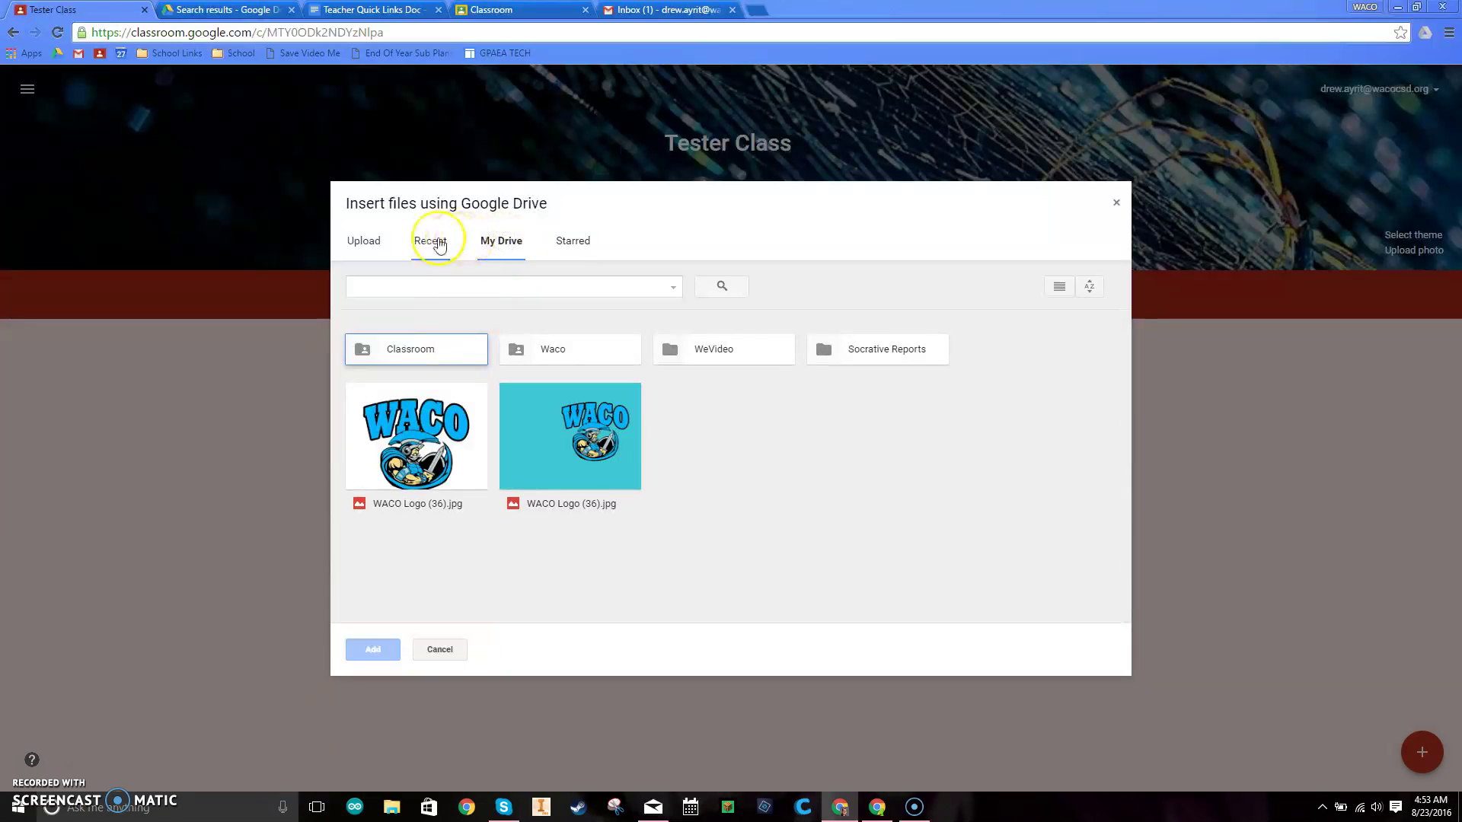
{"action": "left_click", "coordinate": [375, 237]}
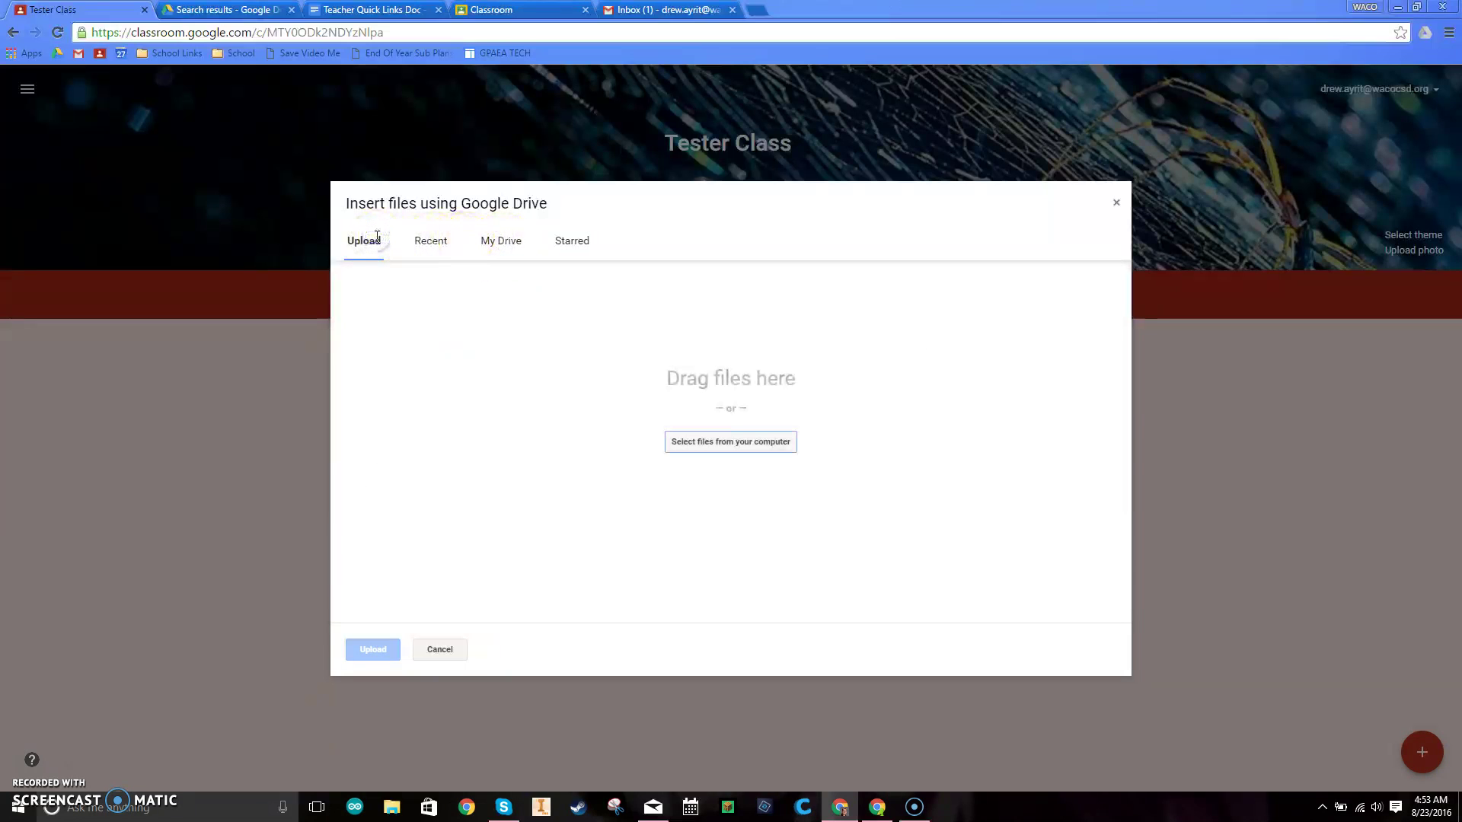
Upload WACO Logo (36).jpg from the computer's Downloads folder as an attachment to the announcement
{"action": "left_click", "coordinate": [708, 445]}
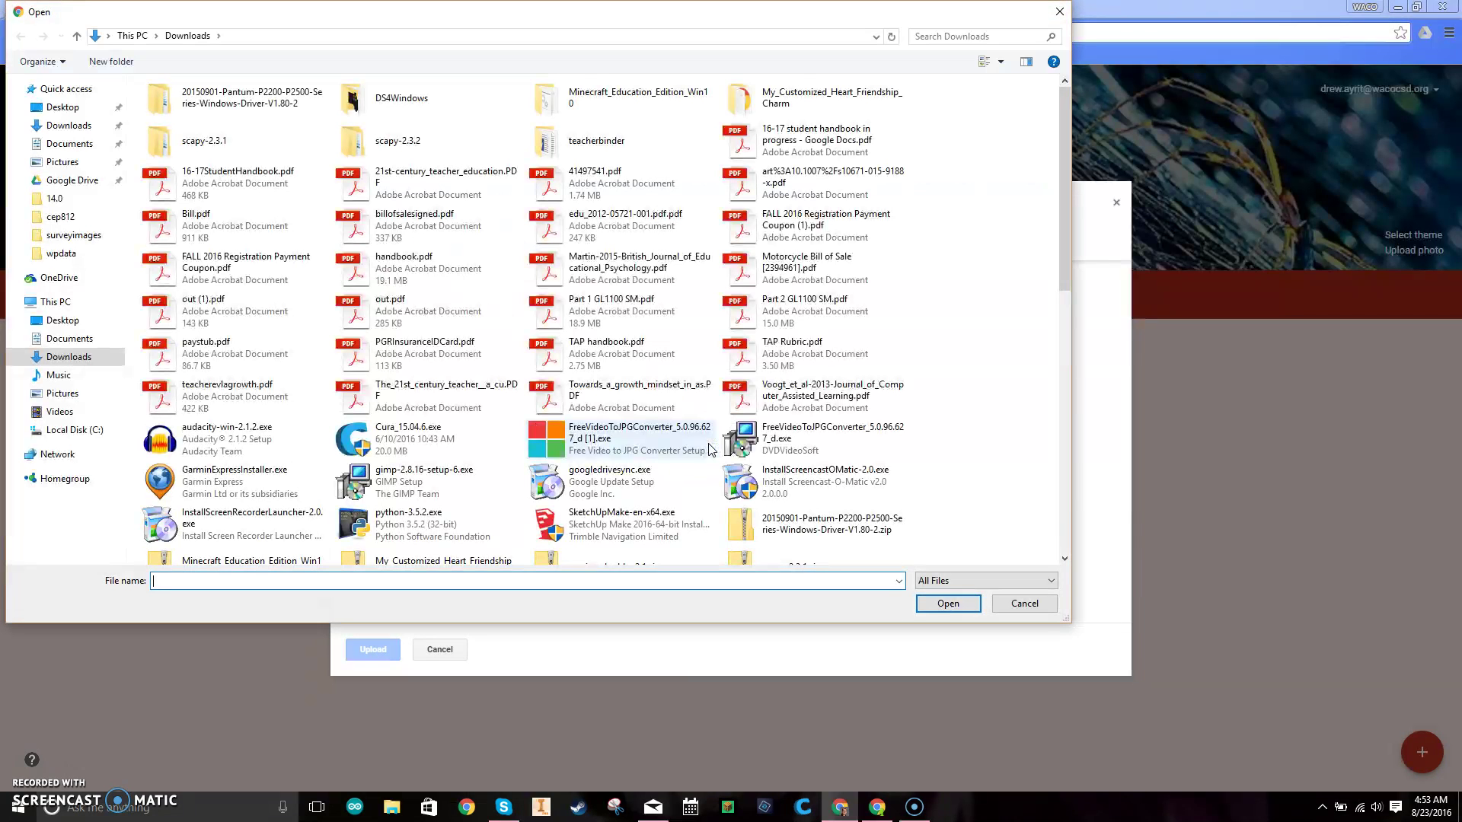
{"action": "scroll", "coordinate": [533, 415], "scroll_direction": "down", "scroll_amount": 3}
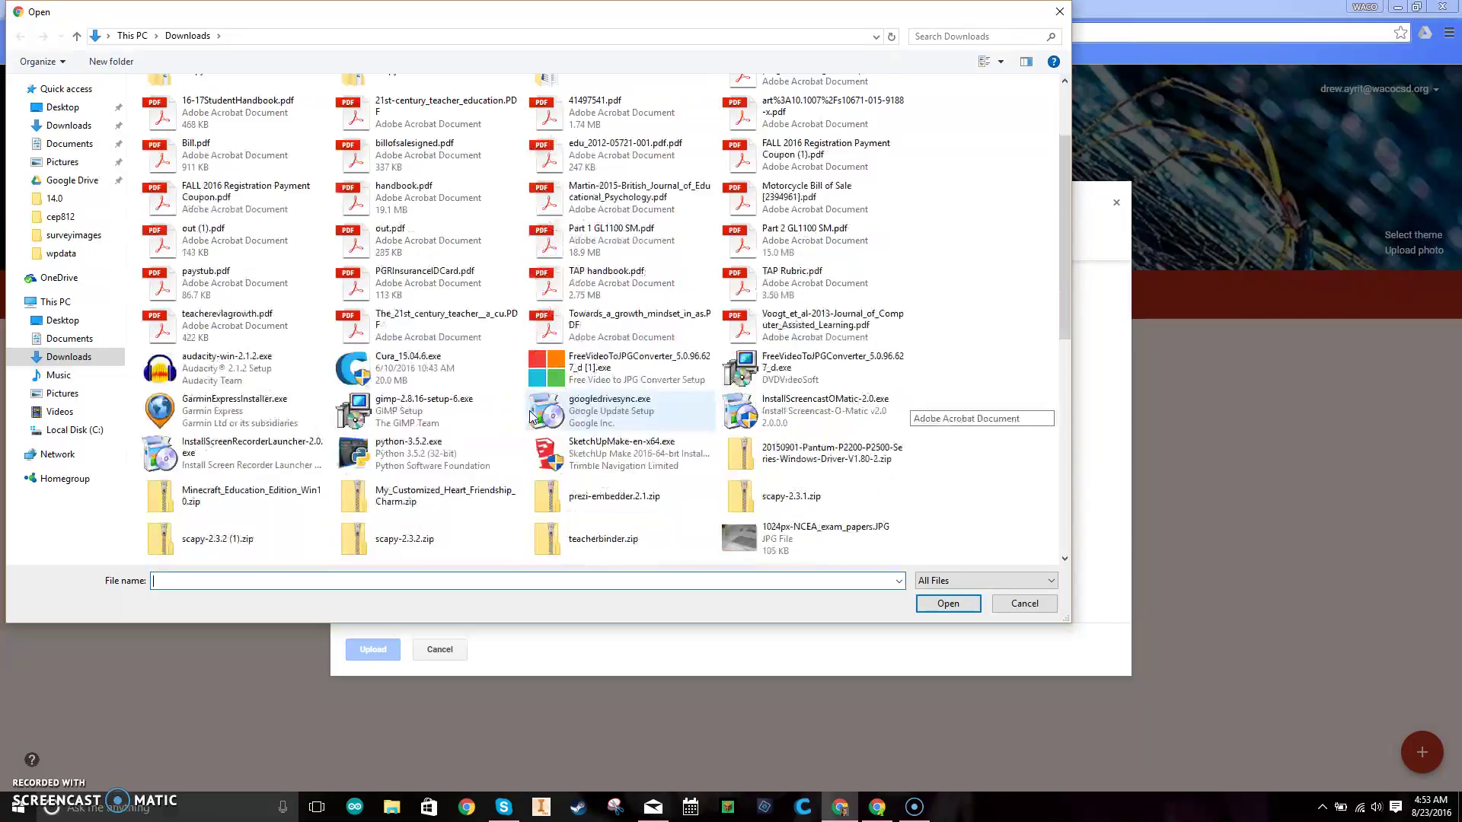
{"action": "scroll", "coordinate": [533, 417], "scroll_direction": "down", "scroll_amount": 2}
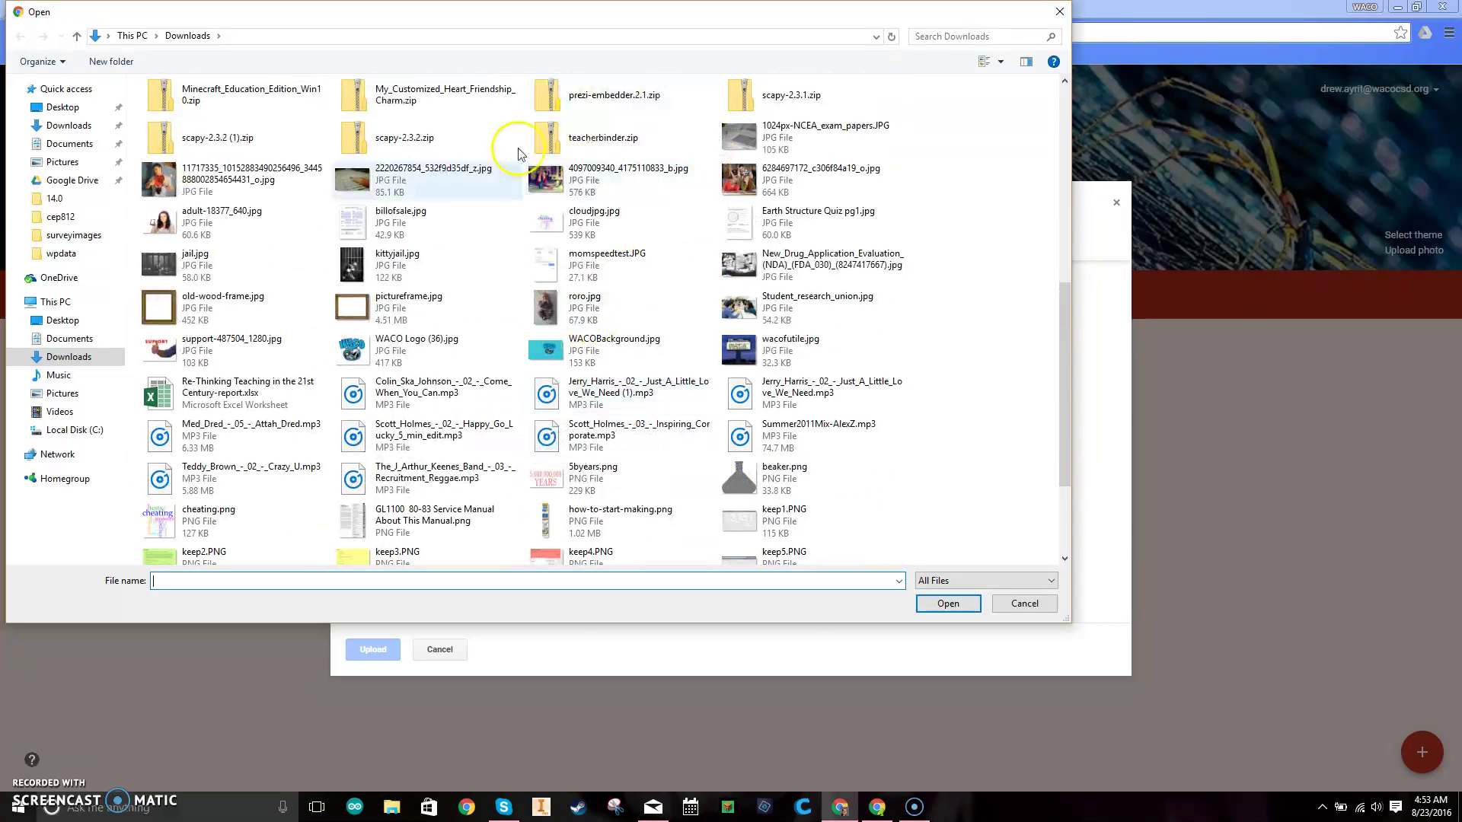
{"action": "scroll", "coordinate": [685, 518], "scroll_direction": "down", "scroll_amount": 3}
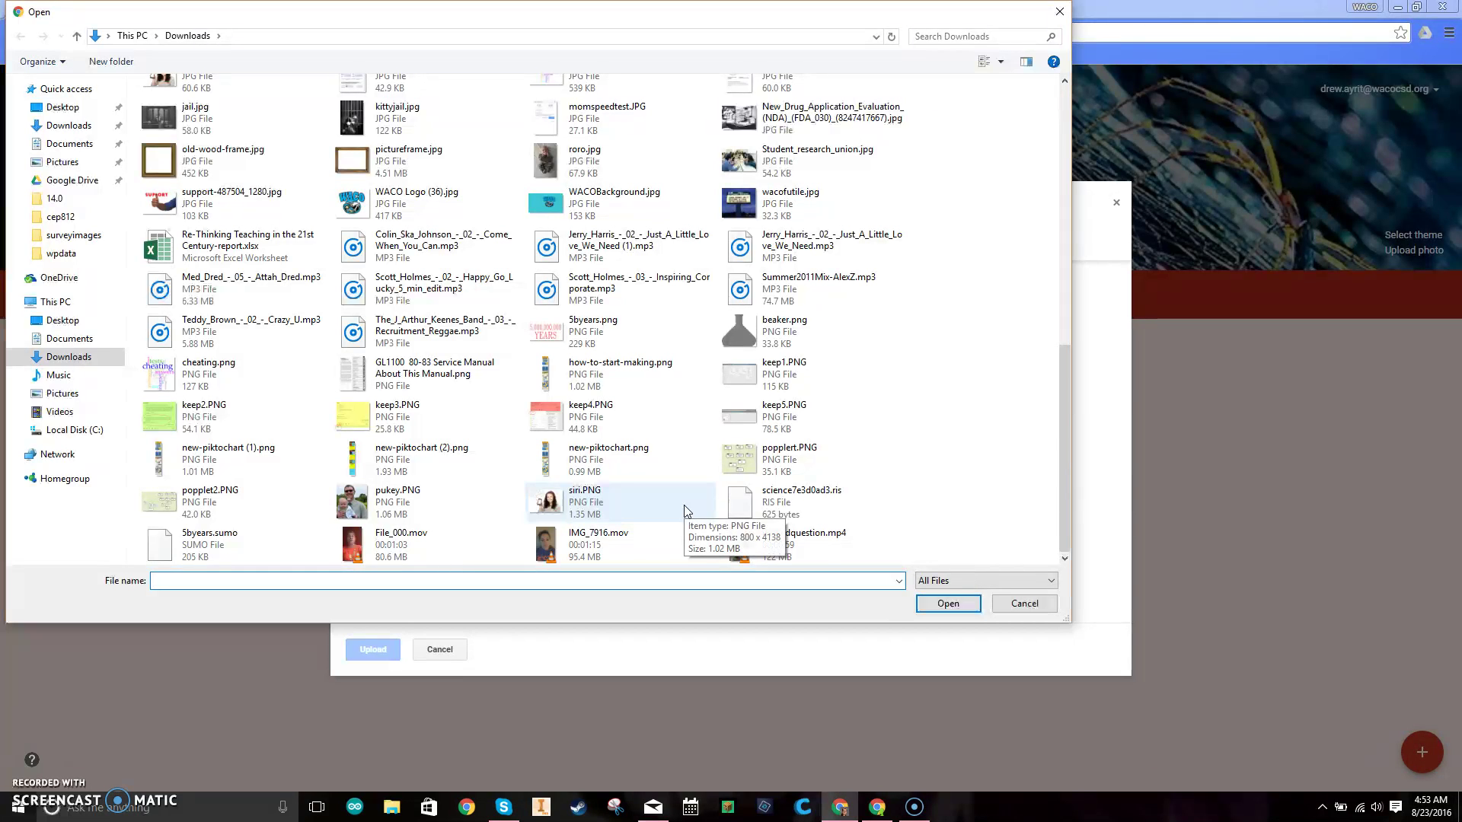
{"action": "scroll", "coordinate": [944, 448], "scroll_direction": "up", "scroll_amount": 1}
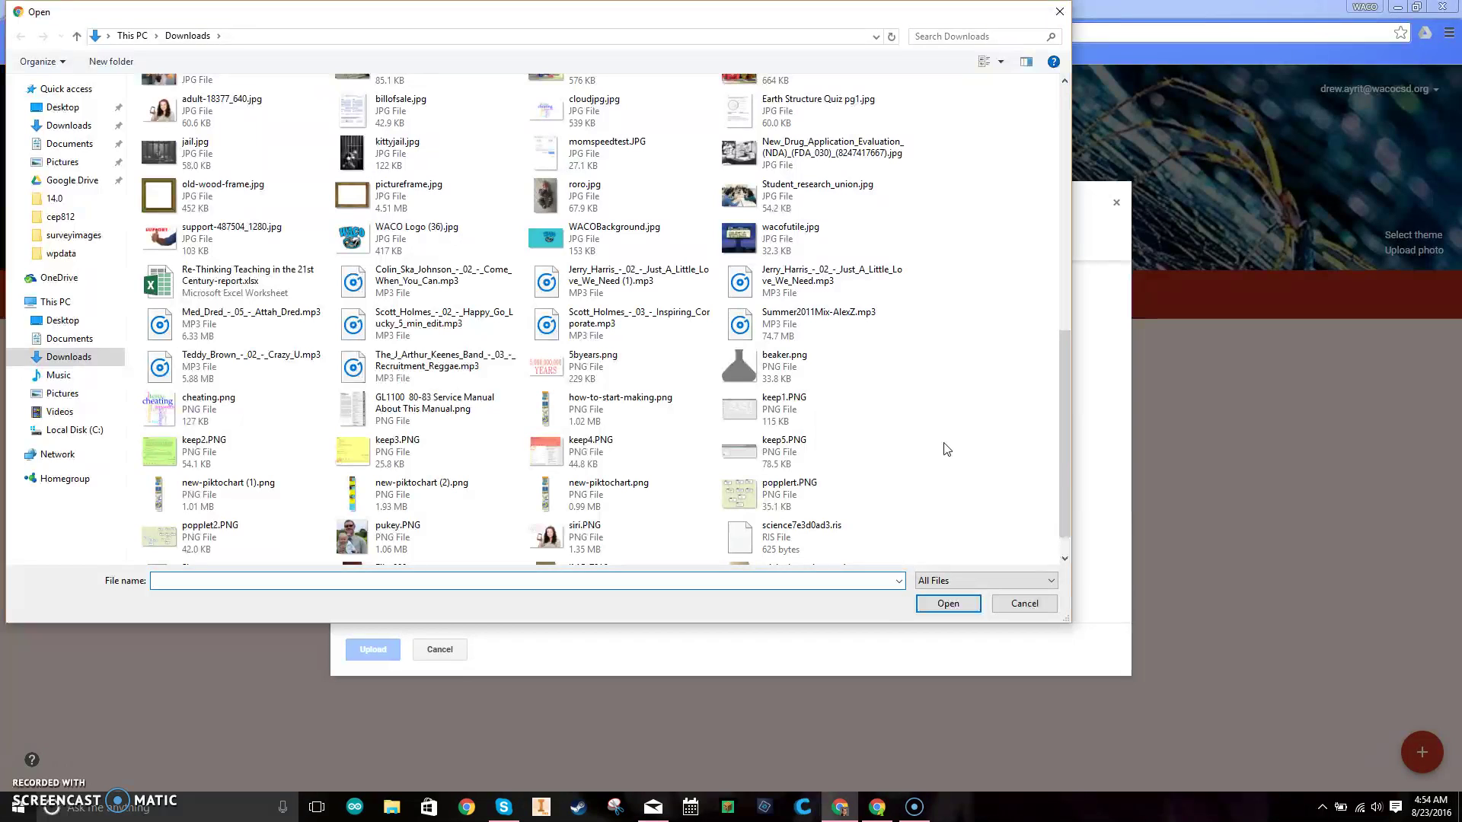
{"action": "scroll", "coordinate": [946, 449], "scroll_direction": "up", "scroll_amount": 4}
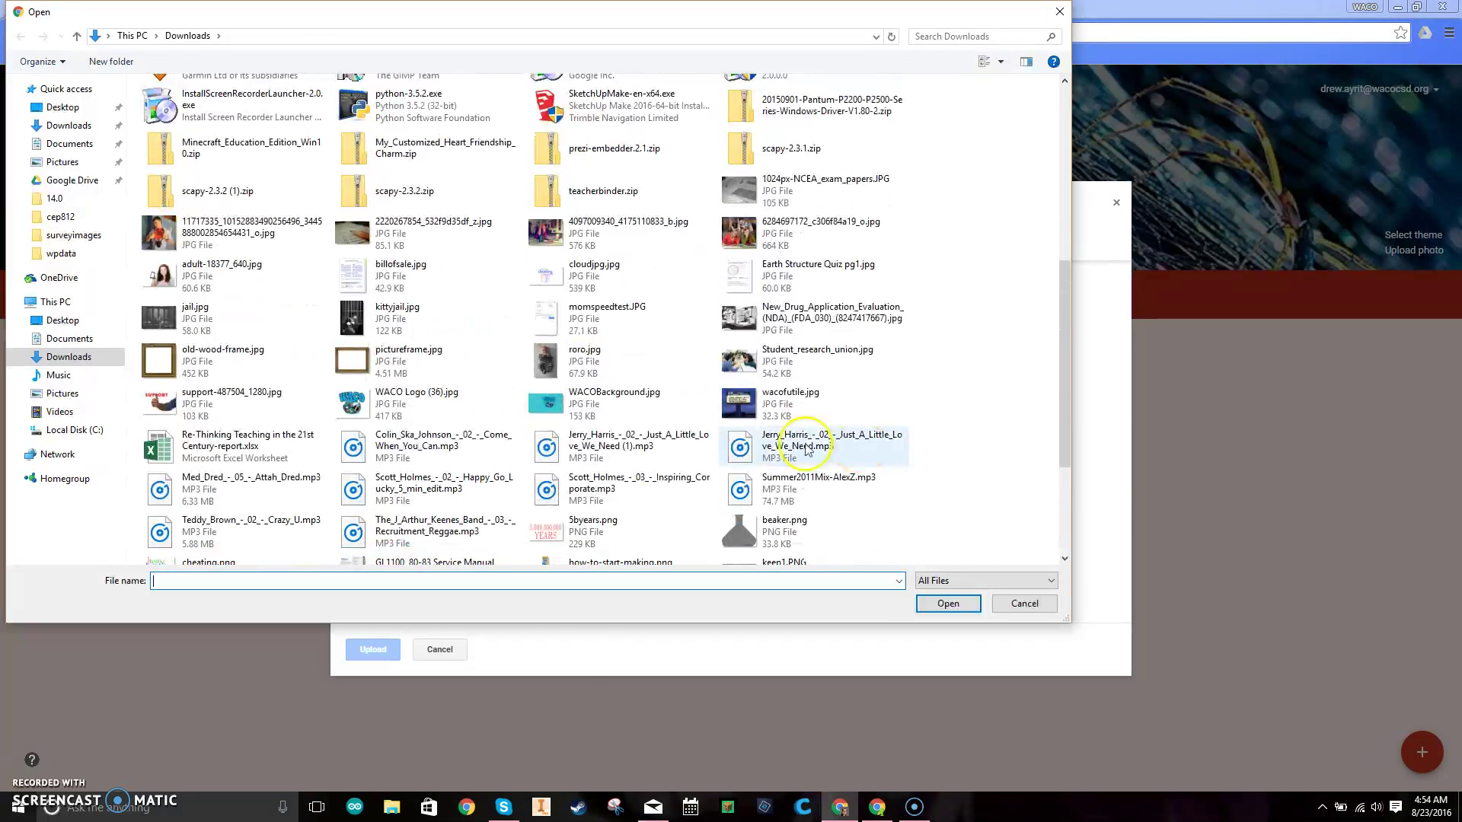
{"action": "double_click", "coordinate": [406, 411]}
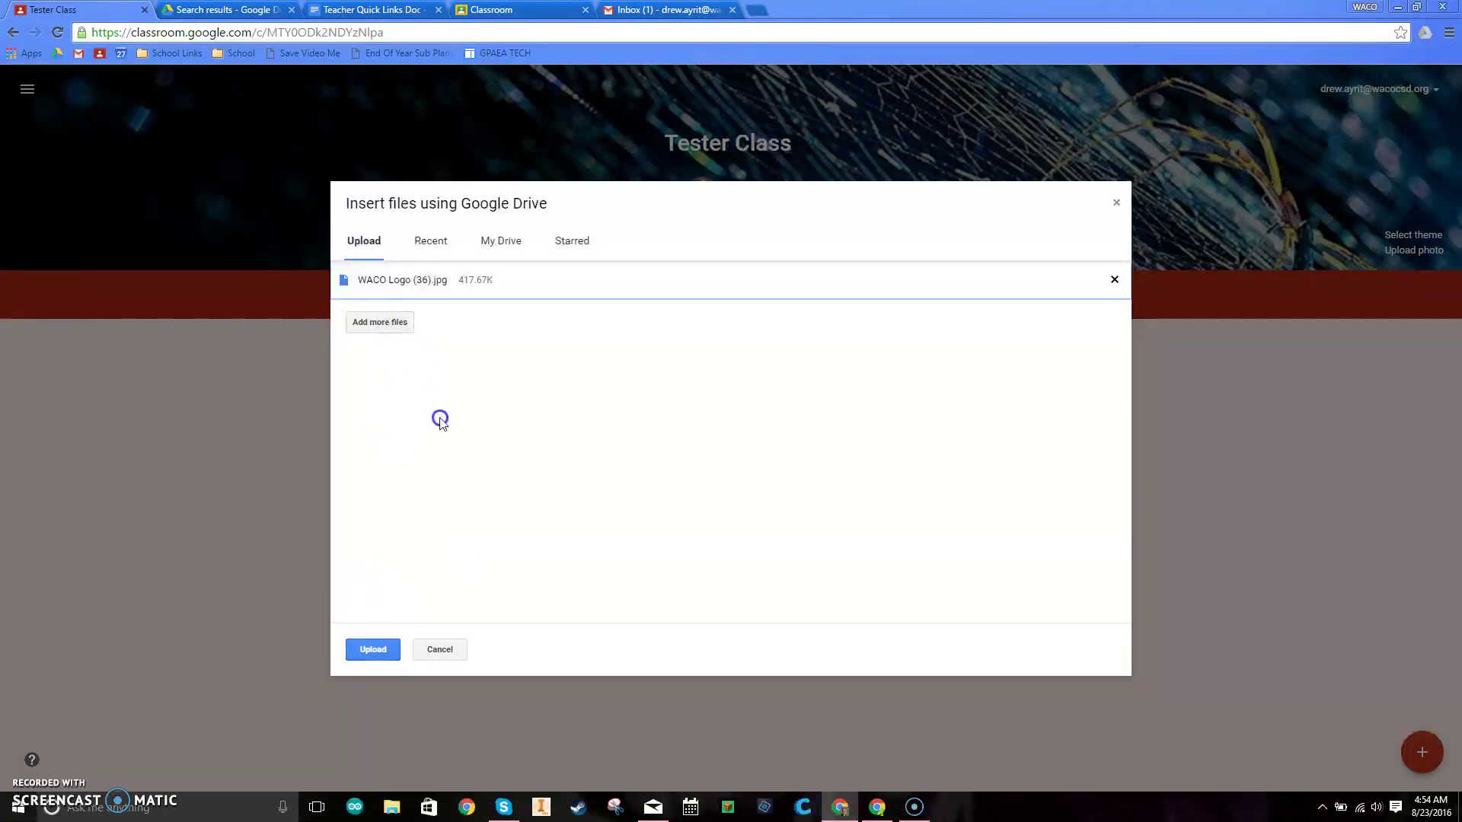
{"action": "left_click", "coordinate": [381, 651]}
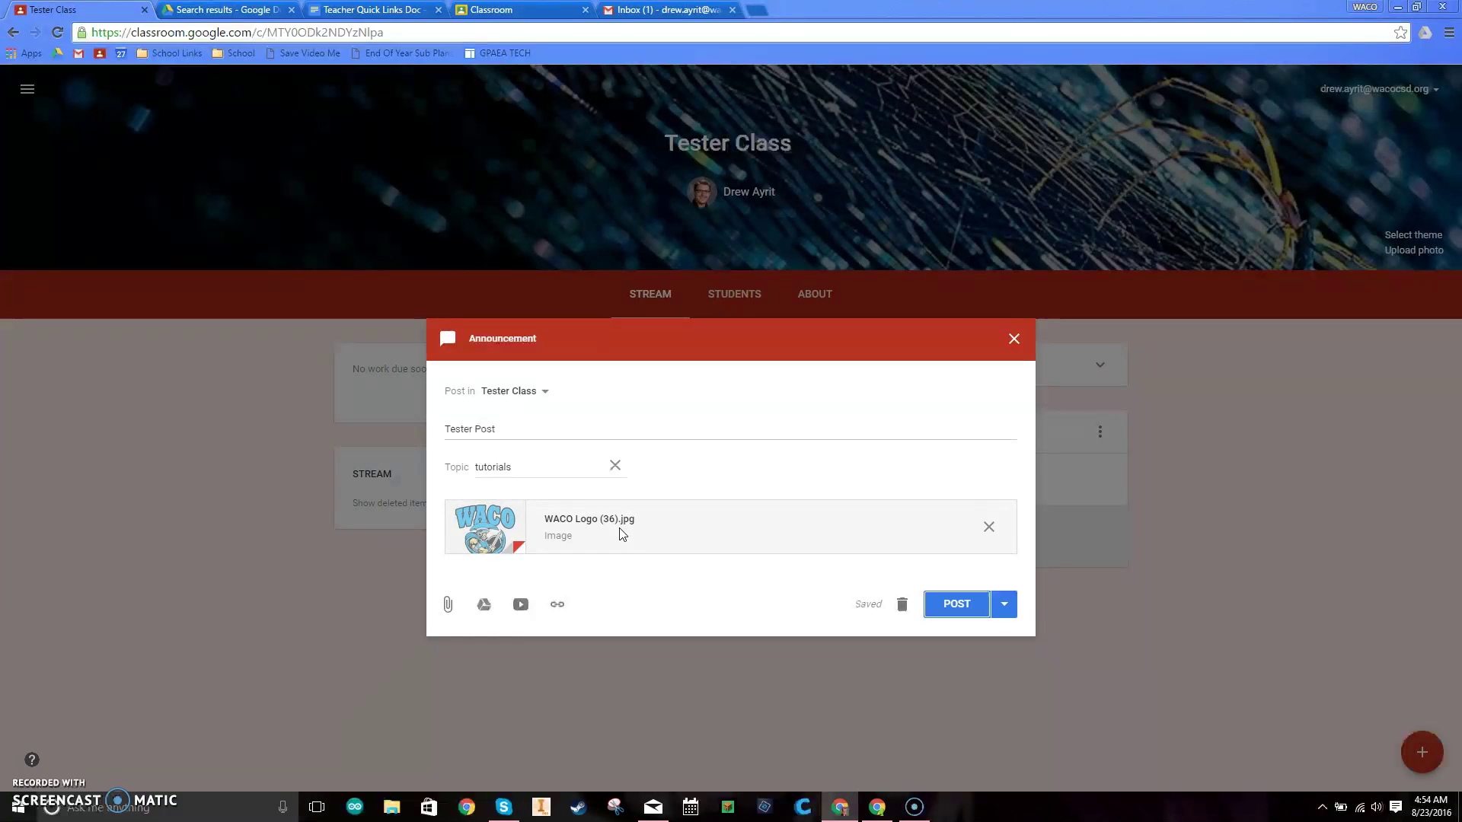
Attach 16-17StudentHandbook.pdf from the recent Google Drive files to the announcement
{"action": "left_click", "coordinate": [483, 605]}
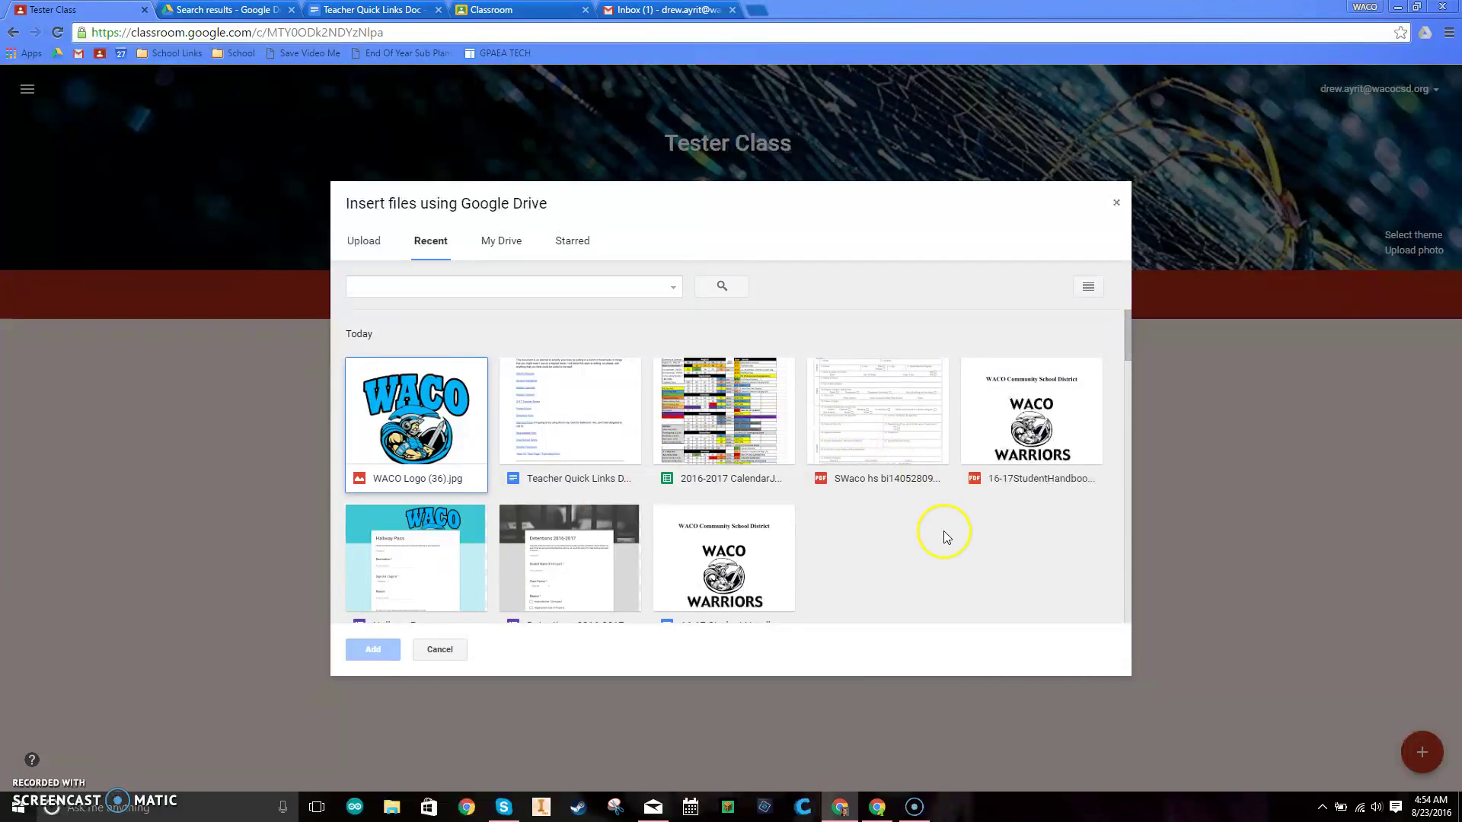
{"action": "left_click", "coordinate": [1020, 419]}
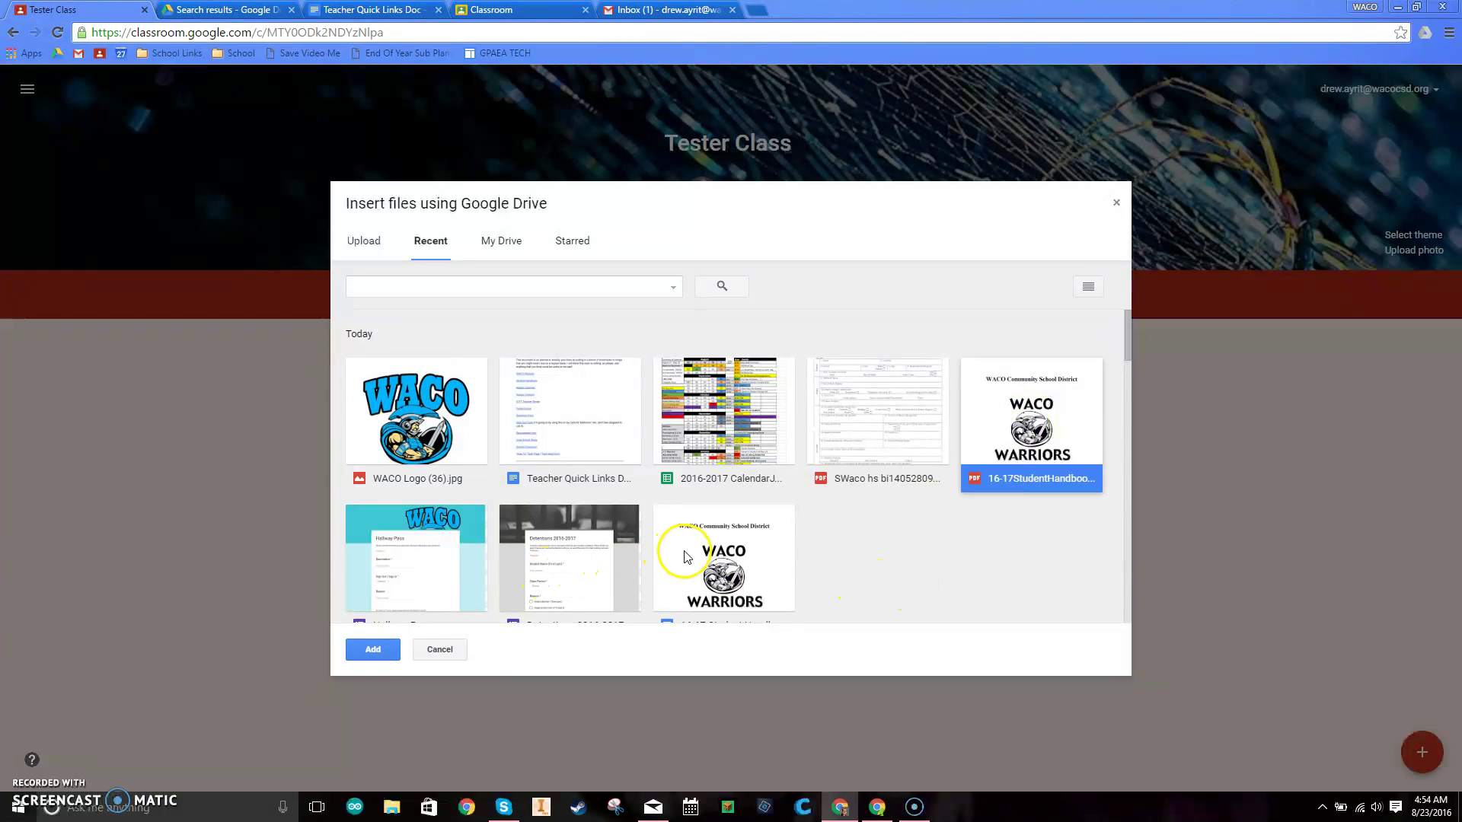
{"action": "left_click", "coordinate": [374, 650]}
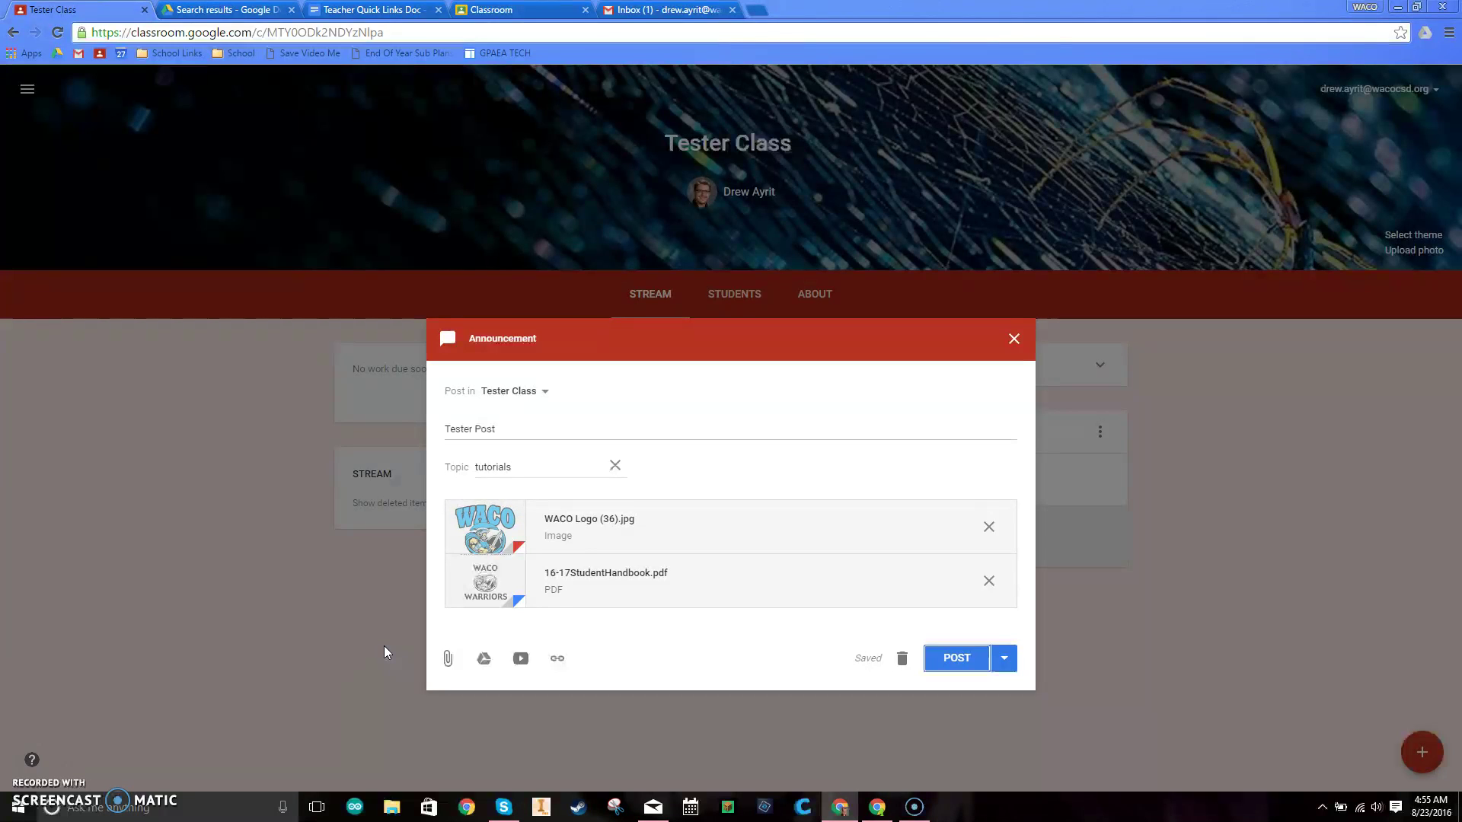
Search YouTube for "How why use google classroom" to find a video for the announcement
{"action": "left_click", "coordinate": [521, 660]}
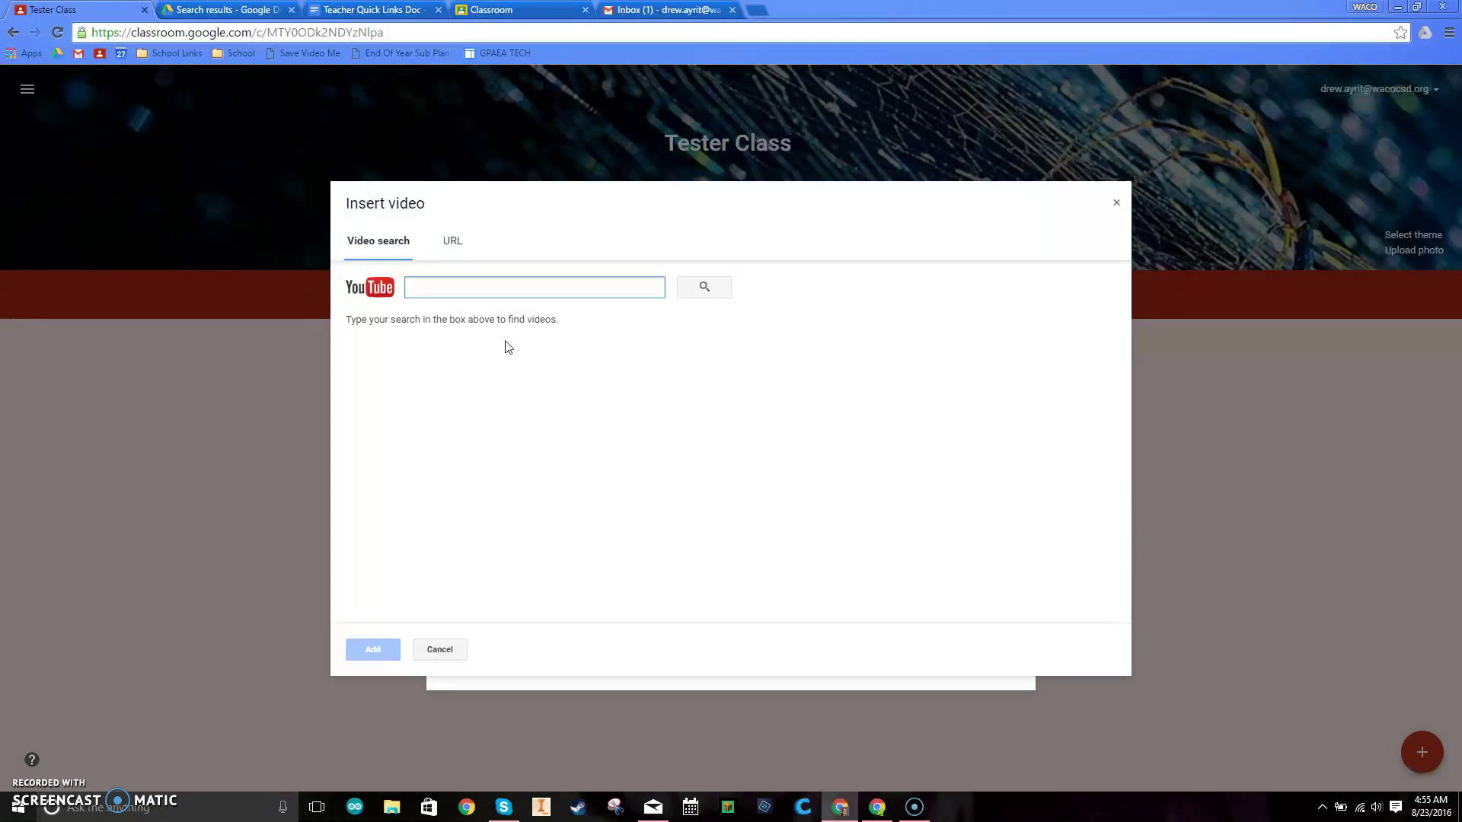
{"action": "left_click", "coordinate": [457, 245]}
{"action": "type", "text": "How "}
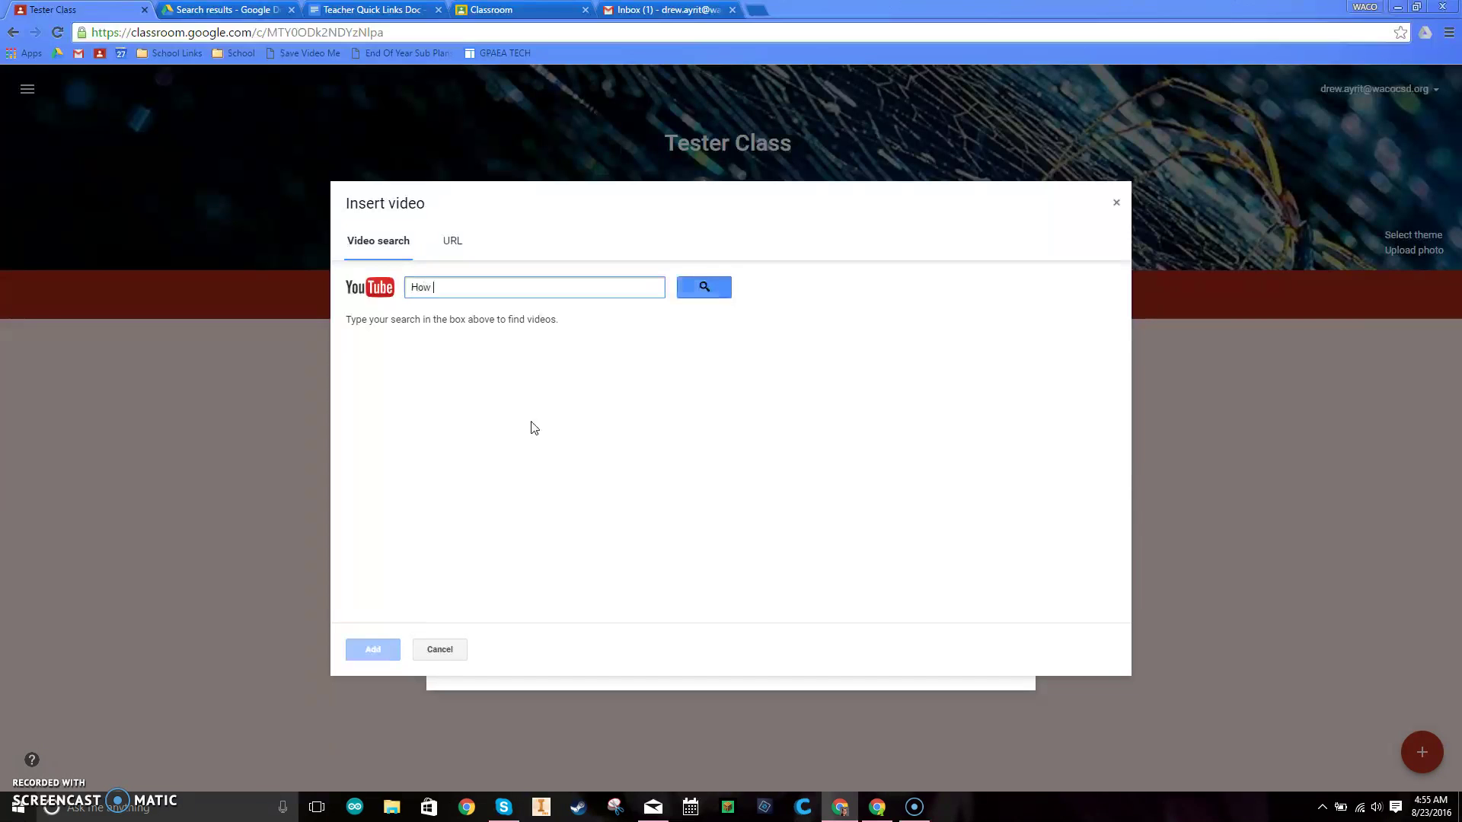
{"action": "type", "text": "why use google classroom"}
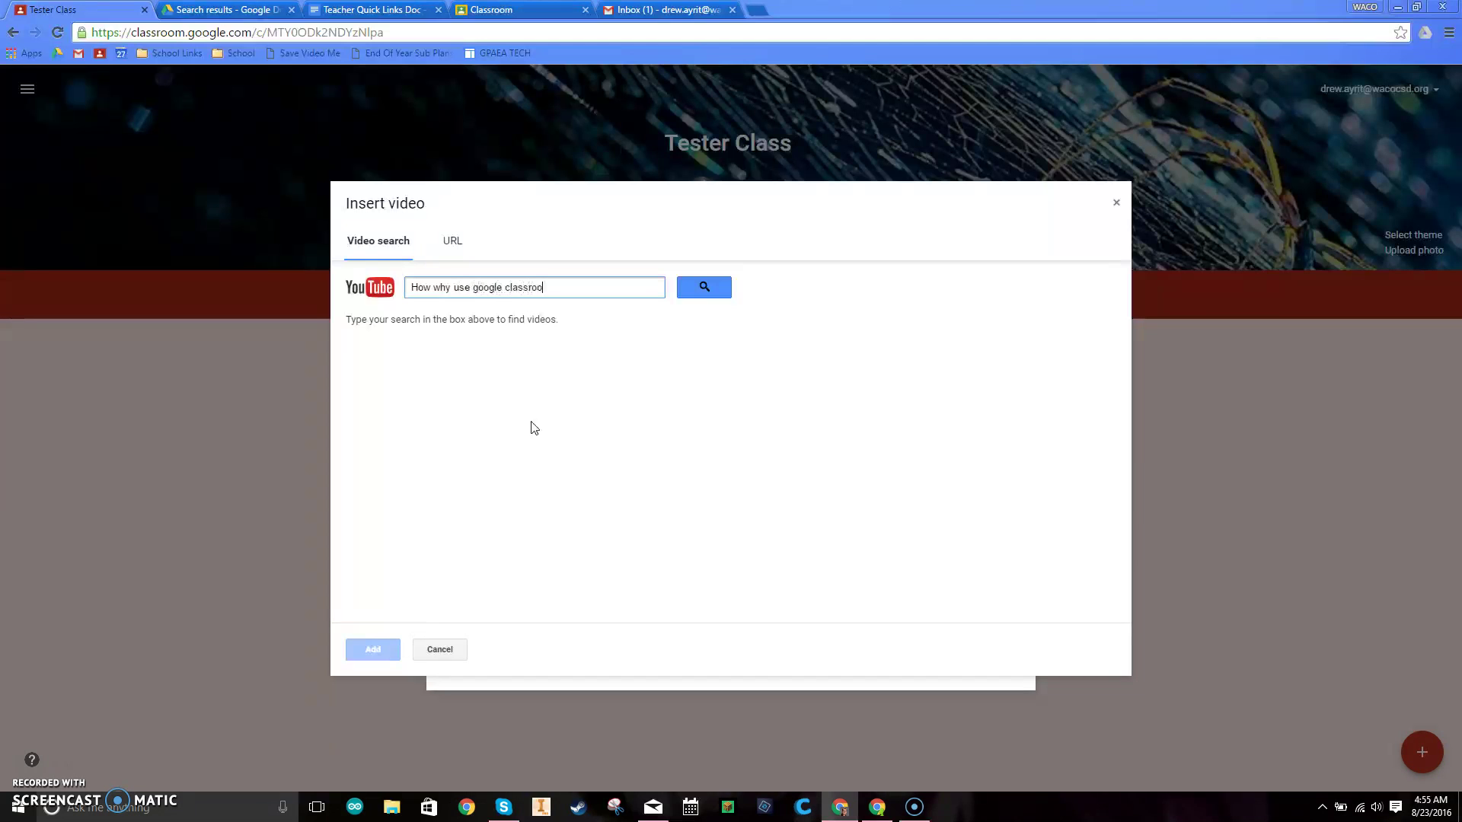
{"action": "key", "text": "Return"}
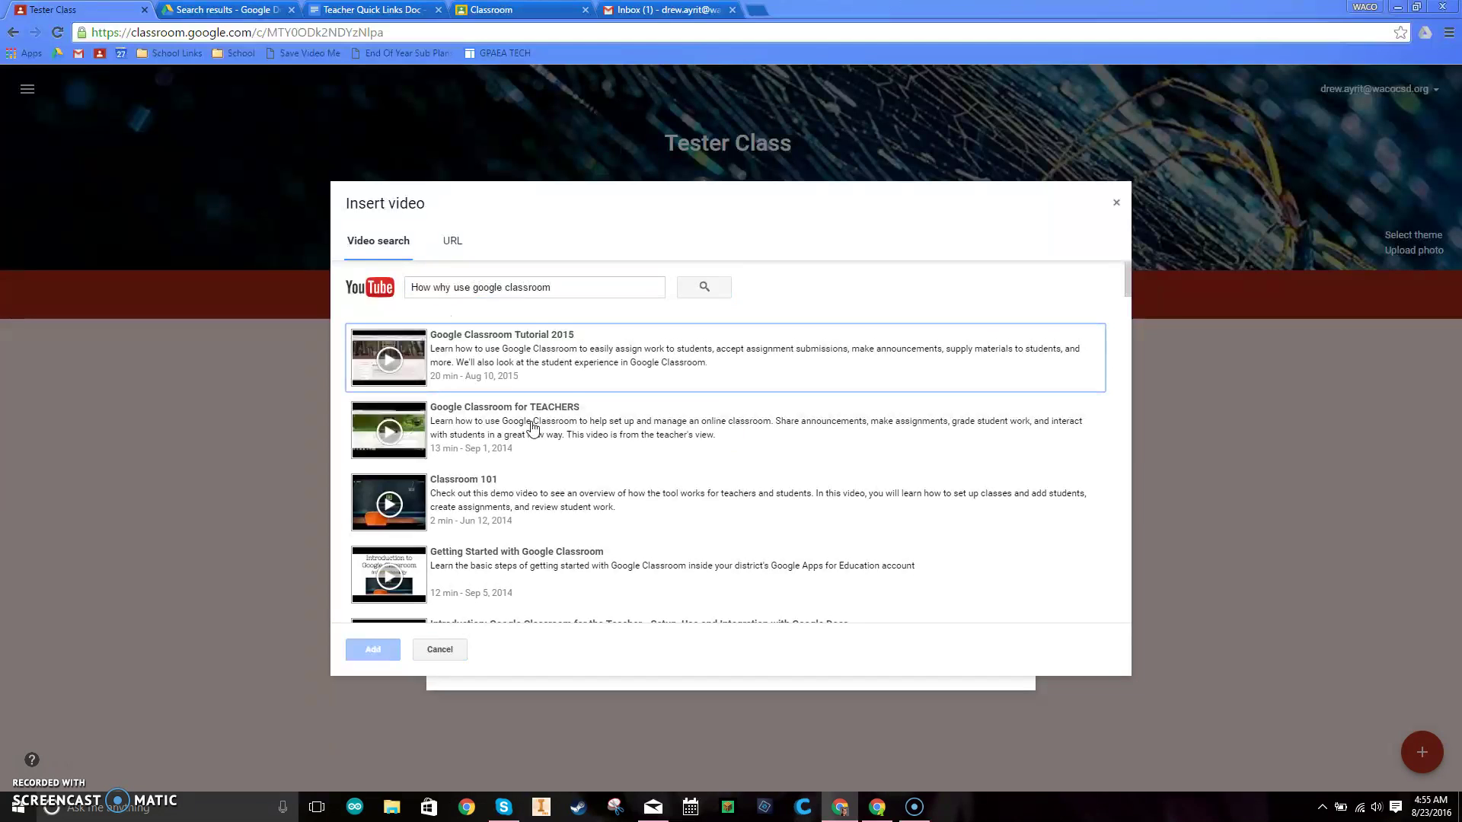
Browse the video search results and attach the YouTube video "Google Classroom Tutorial 2015" to the announcement
{"action": "scroll", "coordinate": [675, 455], "scroll_direction": "down", "scroll_amount": 3}
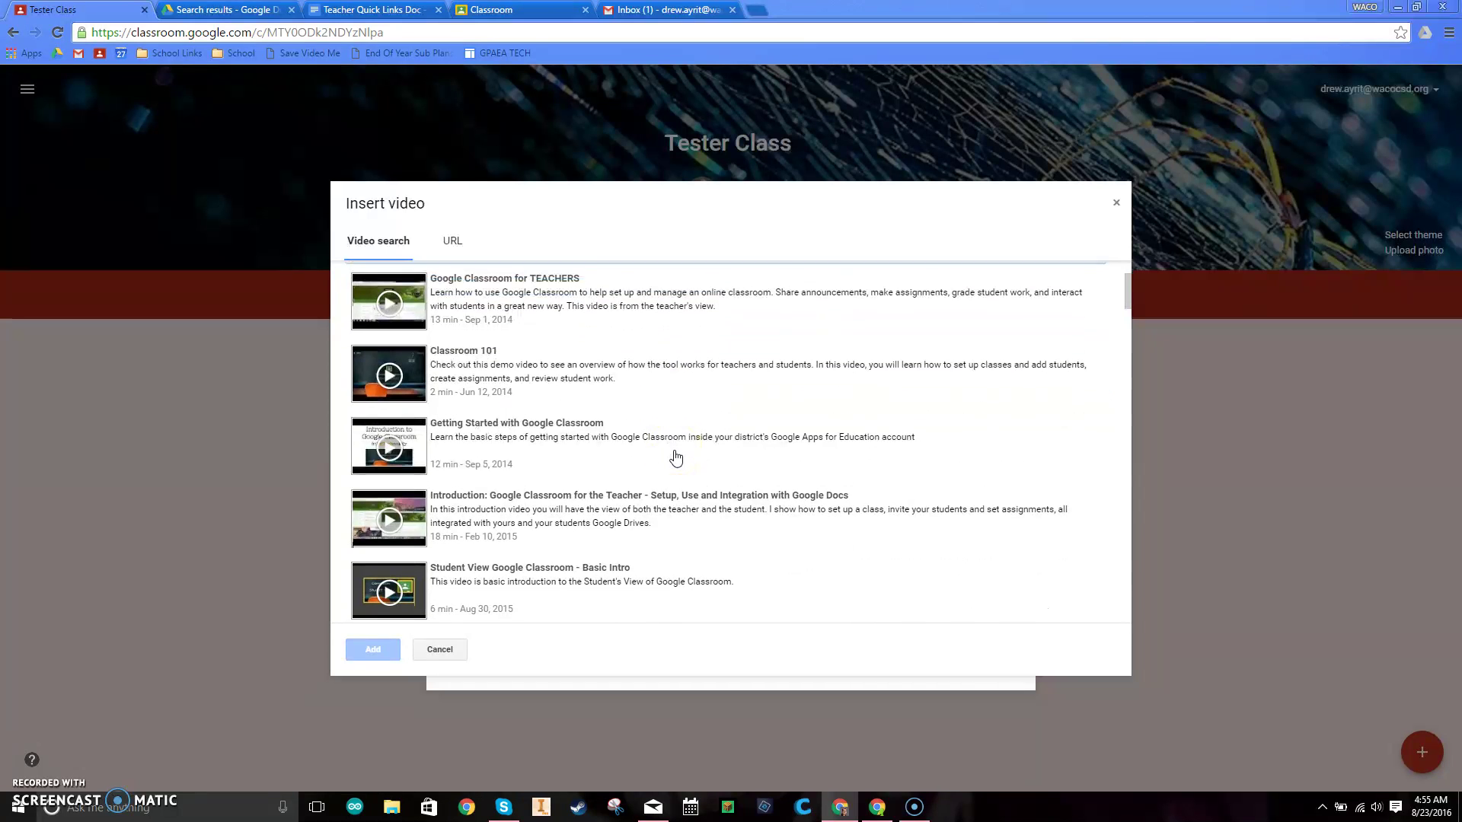
{"action": "scroll", "coordinate": [675, 455], "scroll_direction": "down", "scroll_amount": 7}
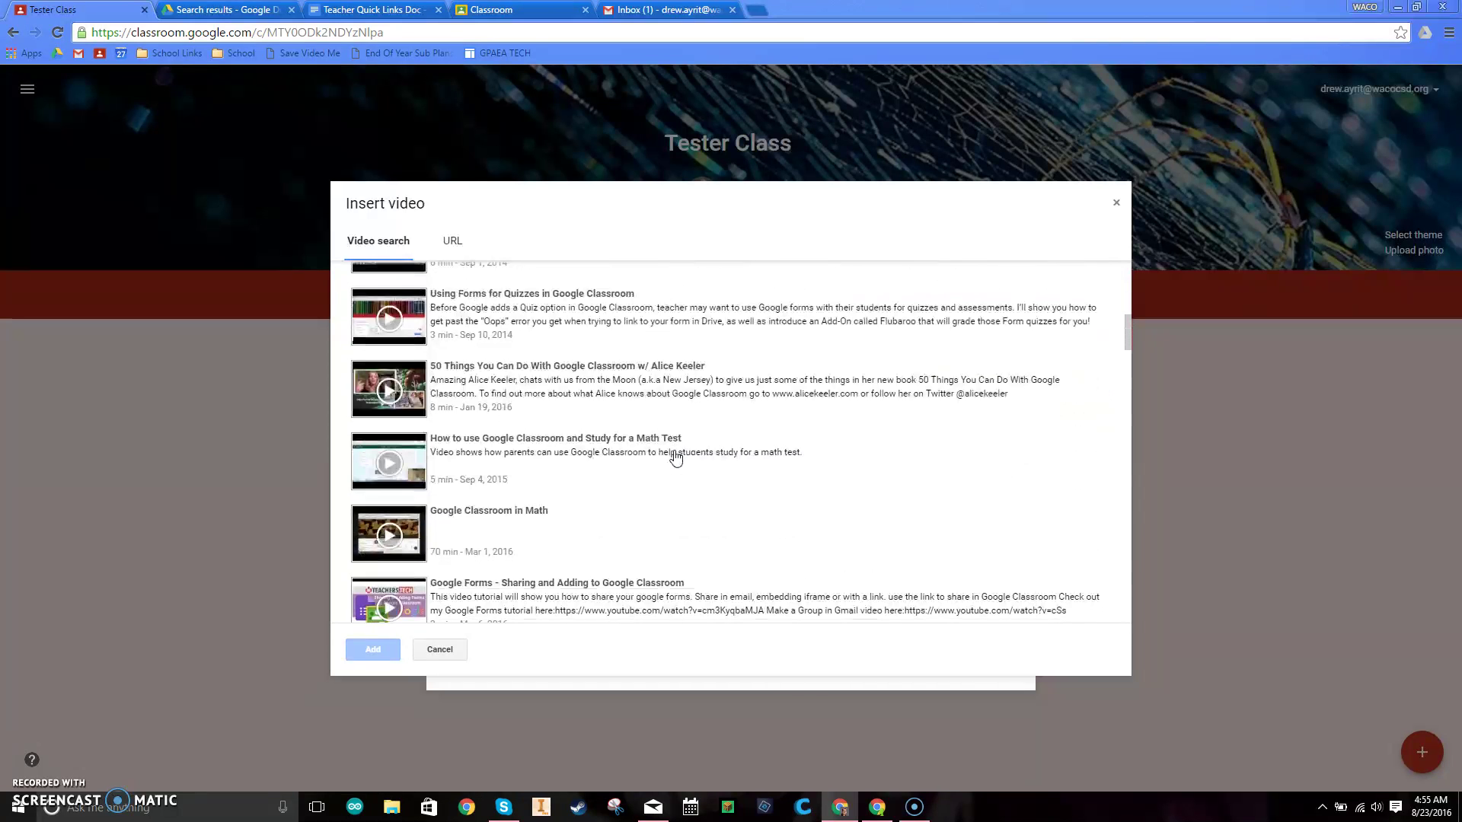
{"action": "scroll", "coordinate": [675, 457], "scroll_direction": "down", "scroll_amount": 3}
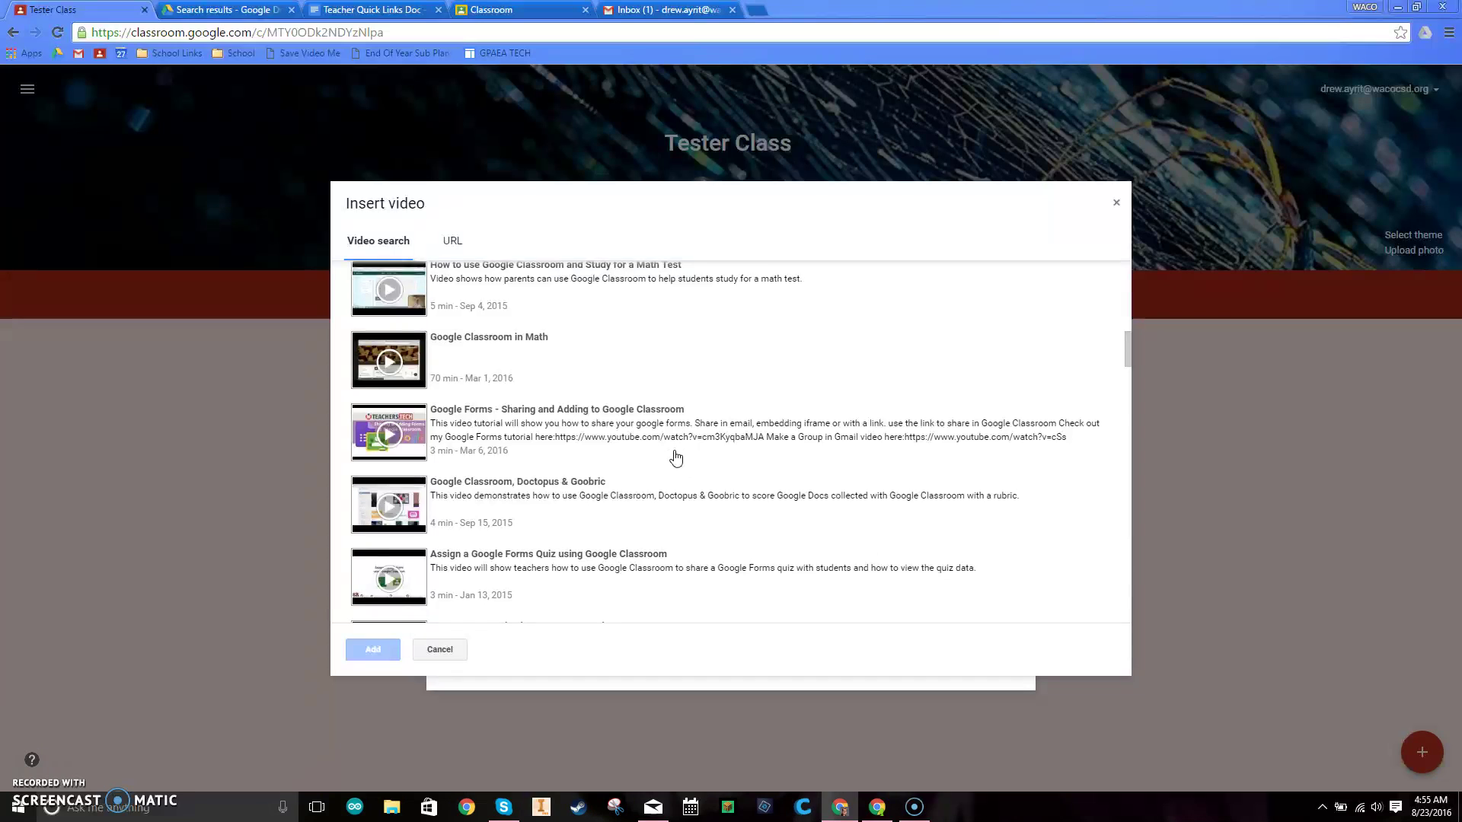
{"action": "scroll", "coordinate": [675, 457], "scroll_direction": "down", "scroll_amount": 3}
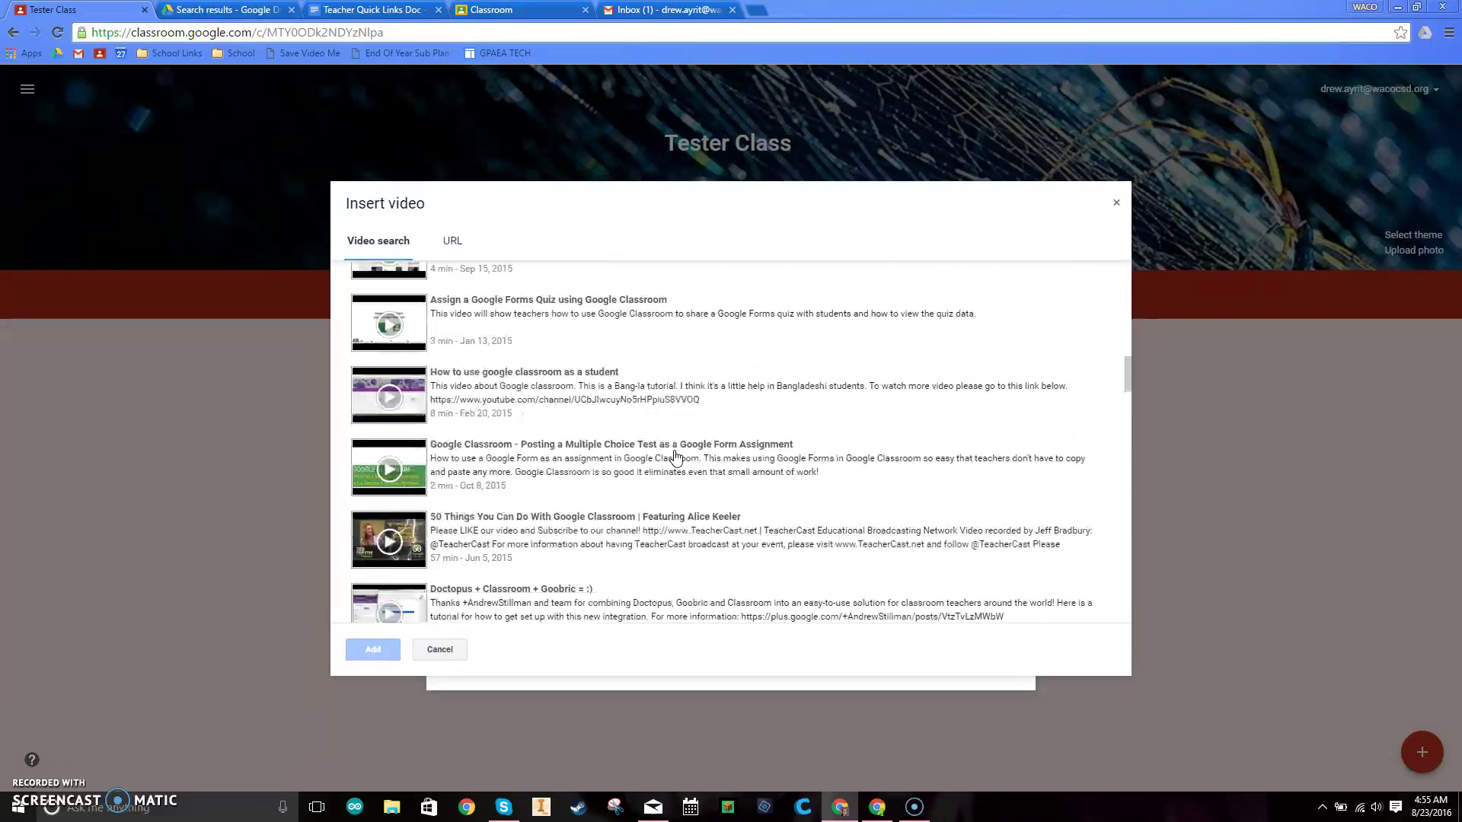
{"action": "scroll", "coordinate": [675, 456], "scroll_direction": "down", "scroll_amount": 4}
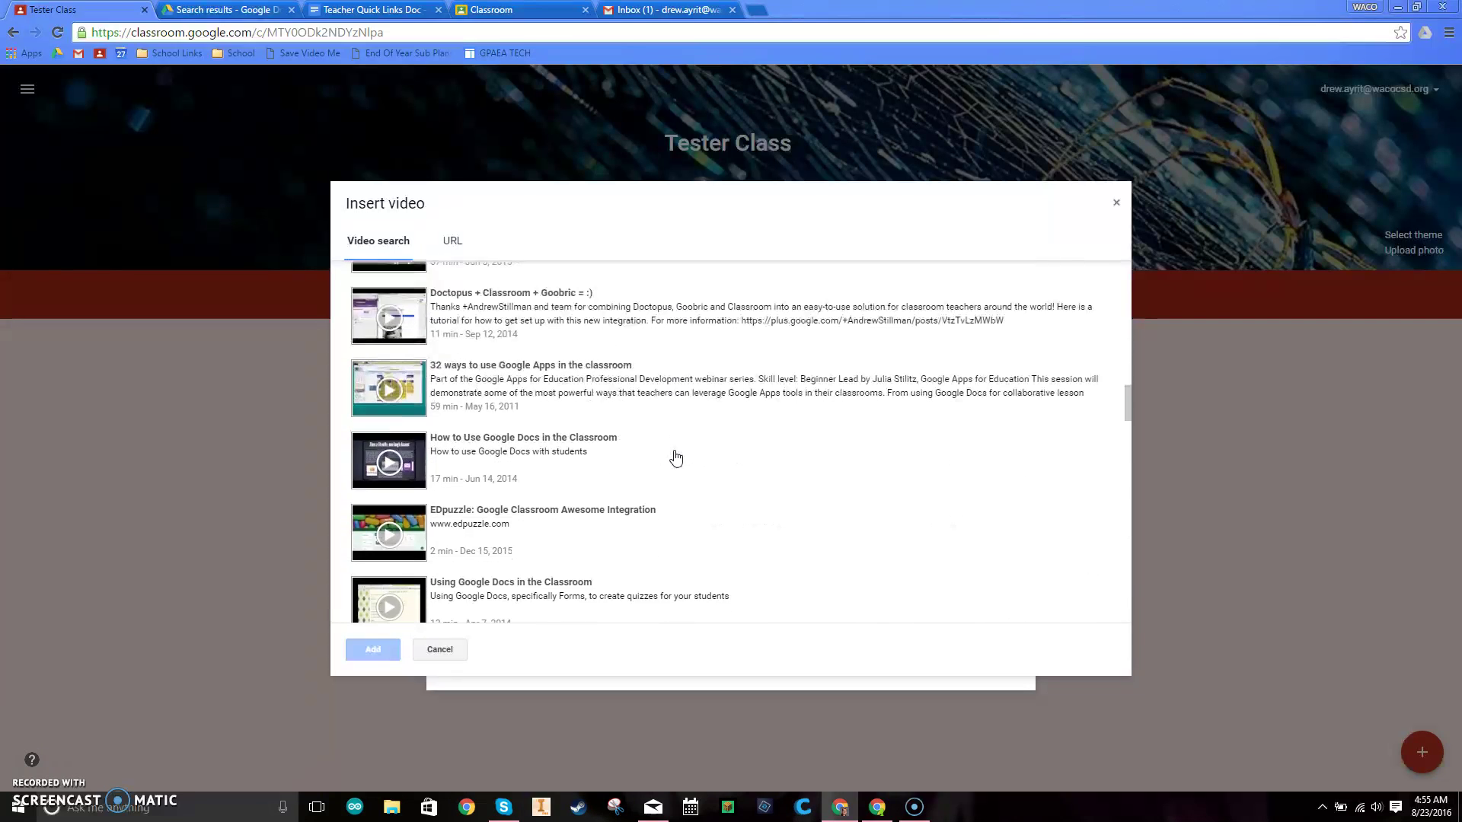
{"action": "scroll", "coordinate": [675, 457], "scroll_direction": "down", "scroll_amount": 2}
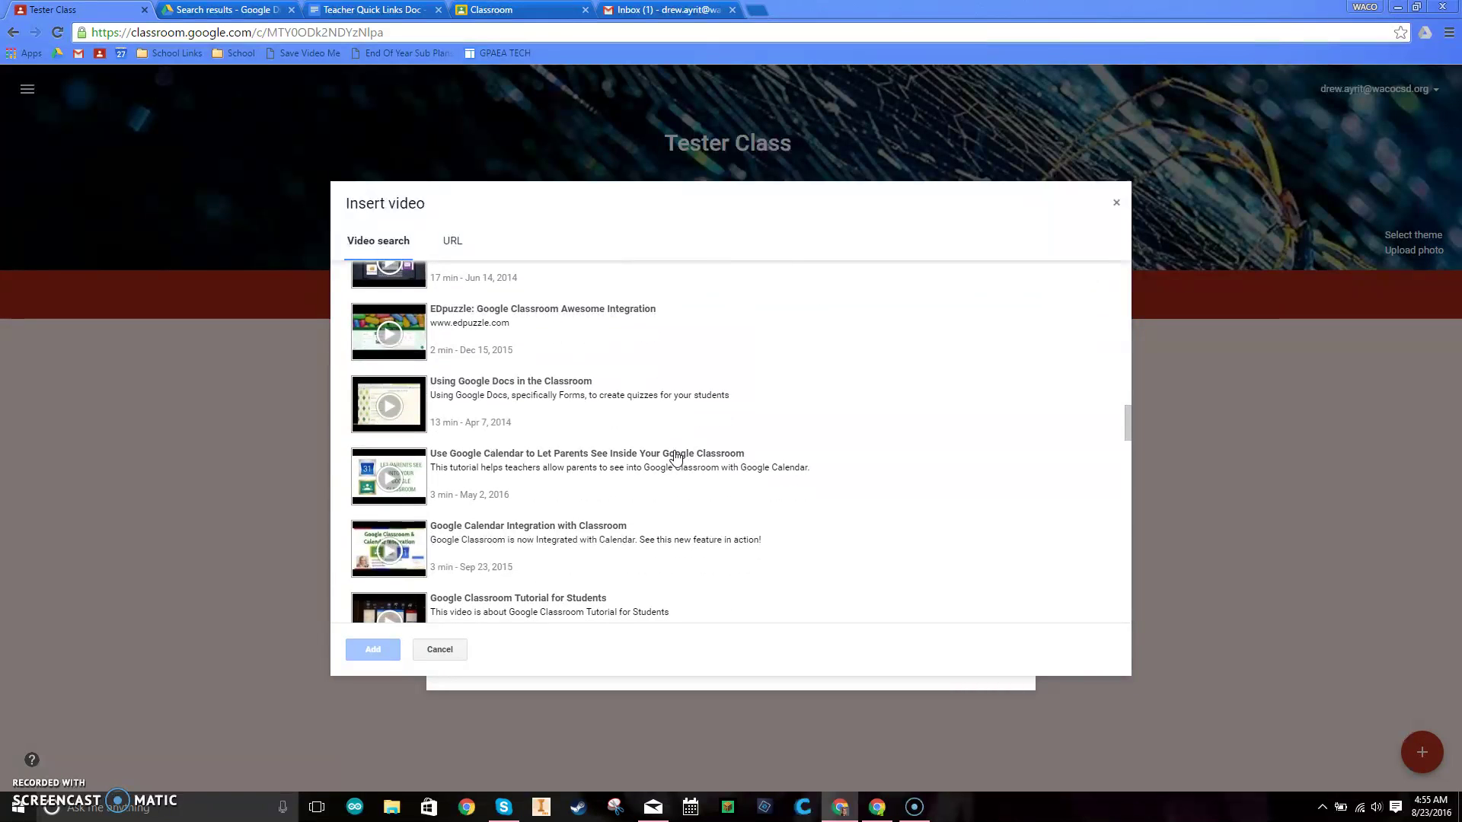
{"action": "scroll", "coordinate": [675, 457], "scroll_direction": "down", "scroll_amount": 10}
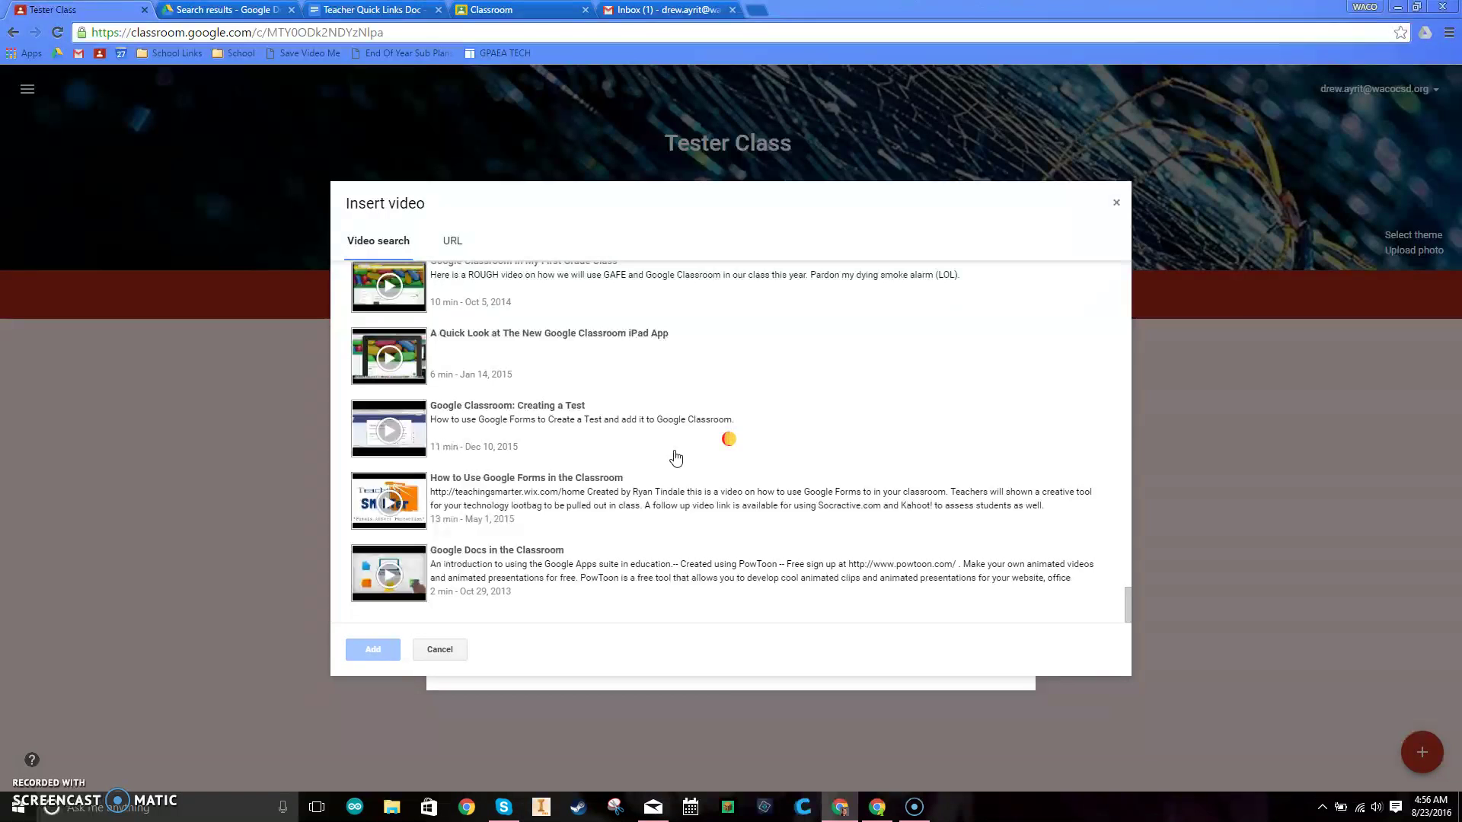
{"action": "scroll", "coordinate": [675, 457], "scroll_direction": "up", "scroll_amount": 20}
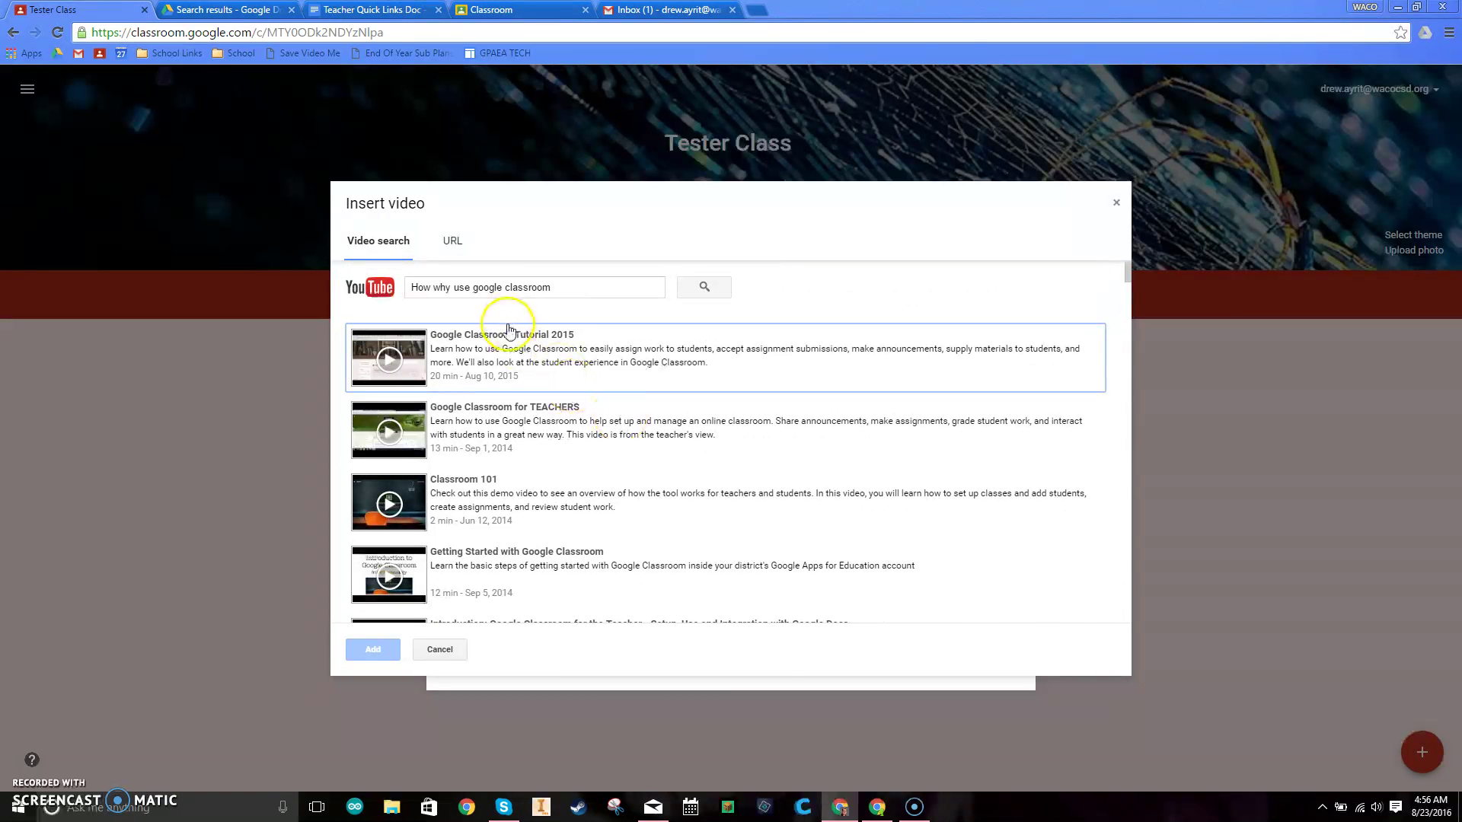
{"action": "left_click", "coordinate": [557, 342]}
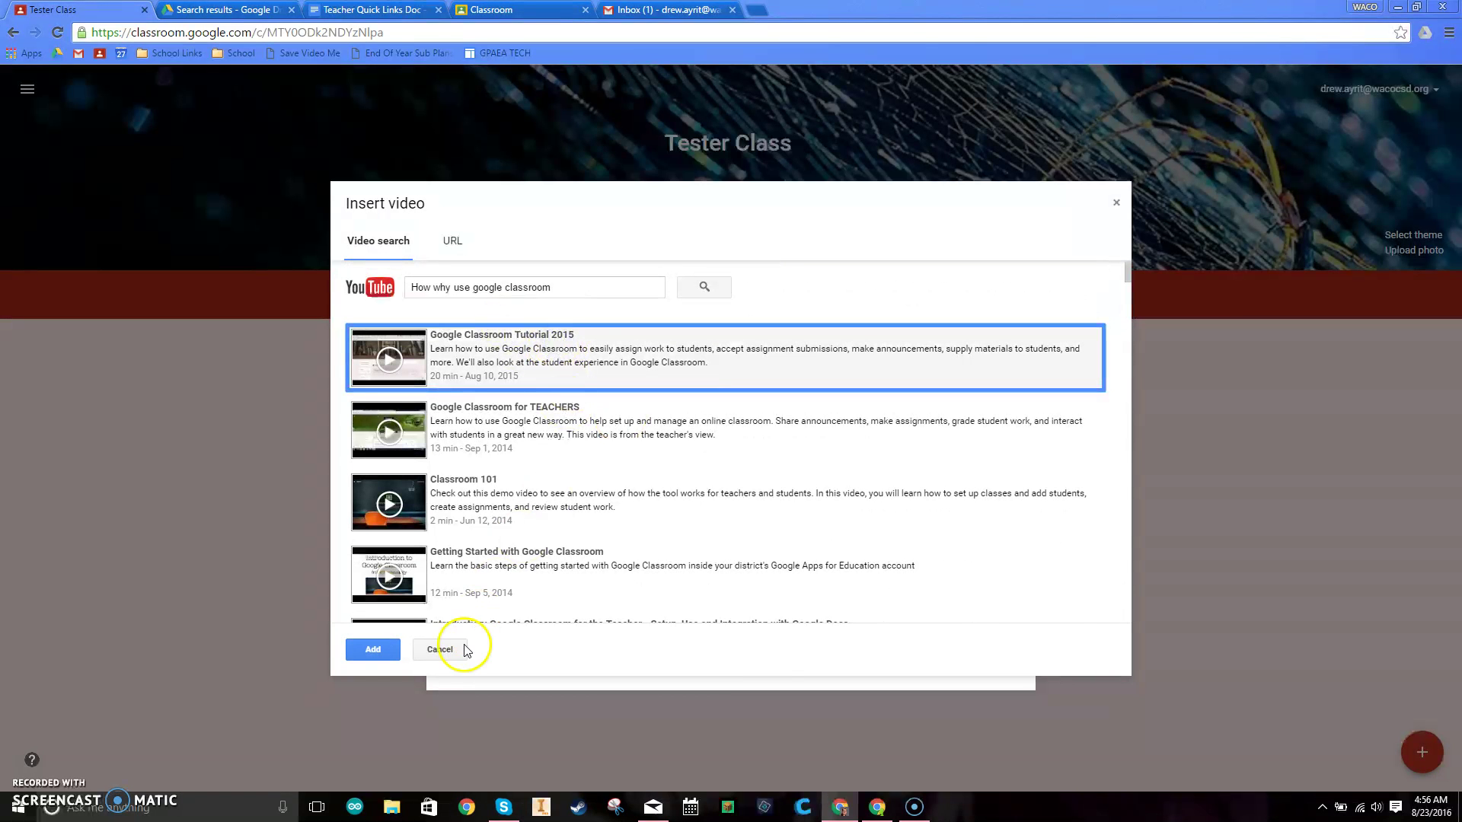
{"action": "left_click", "coordinate": [372, 650]}
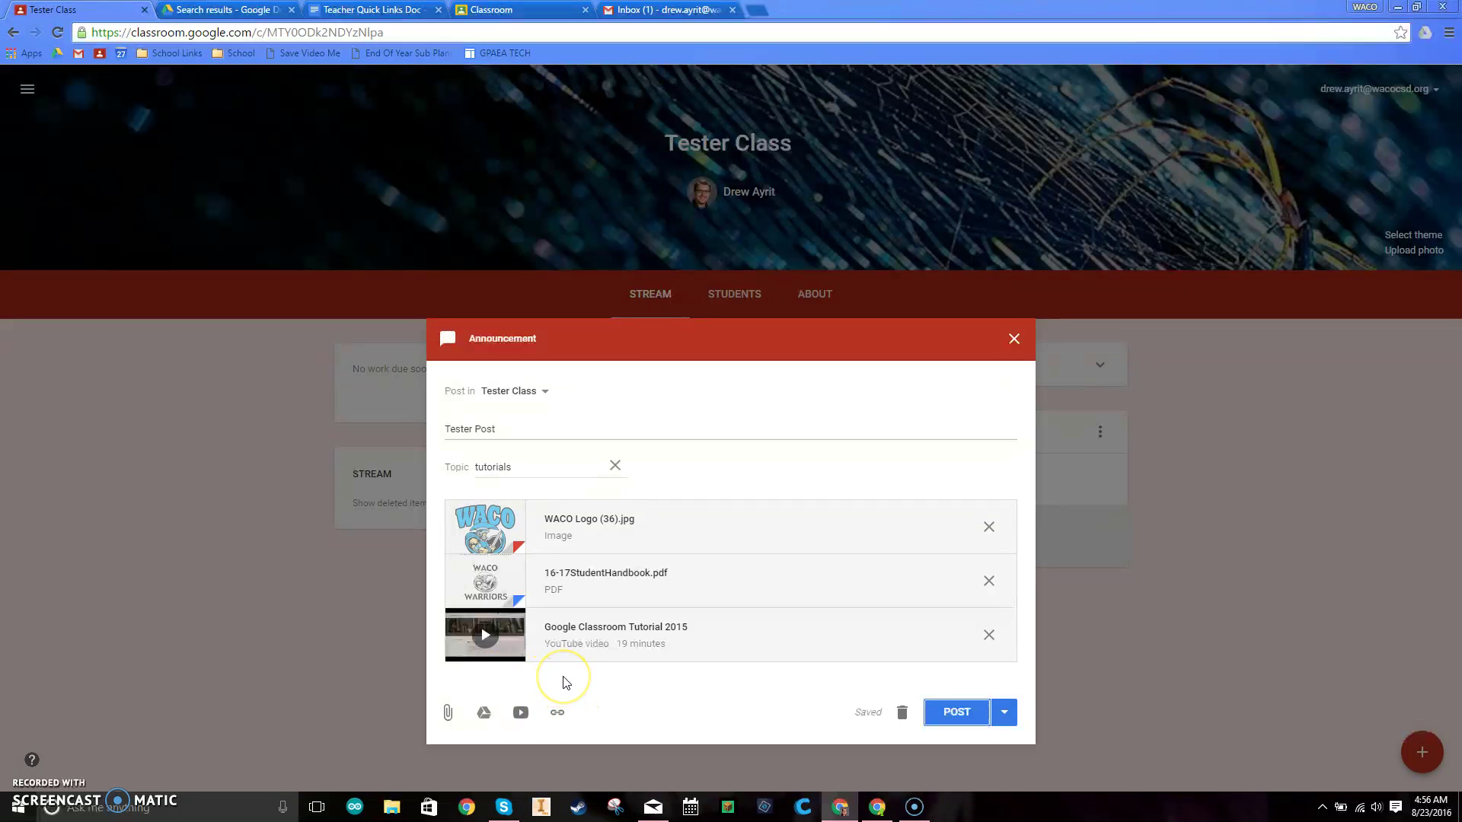
Paste the copied Twitter profile URL as a link and add it to the announcement's attachments
{"action": "left_click", "coordinate": [558, 715]}
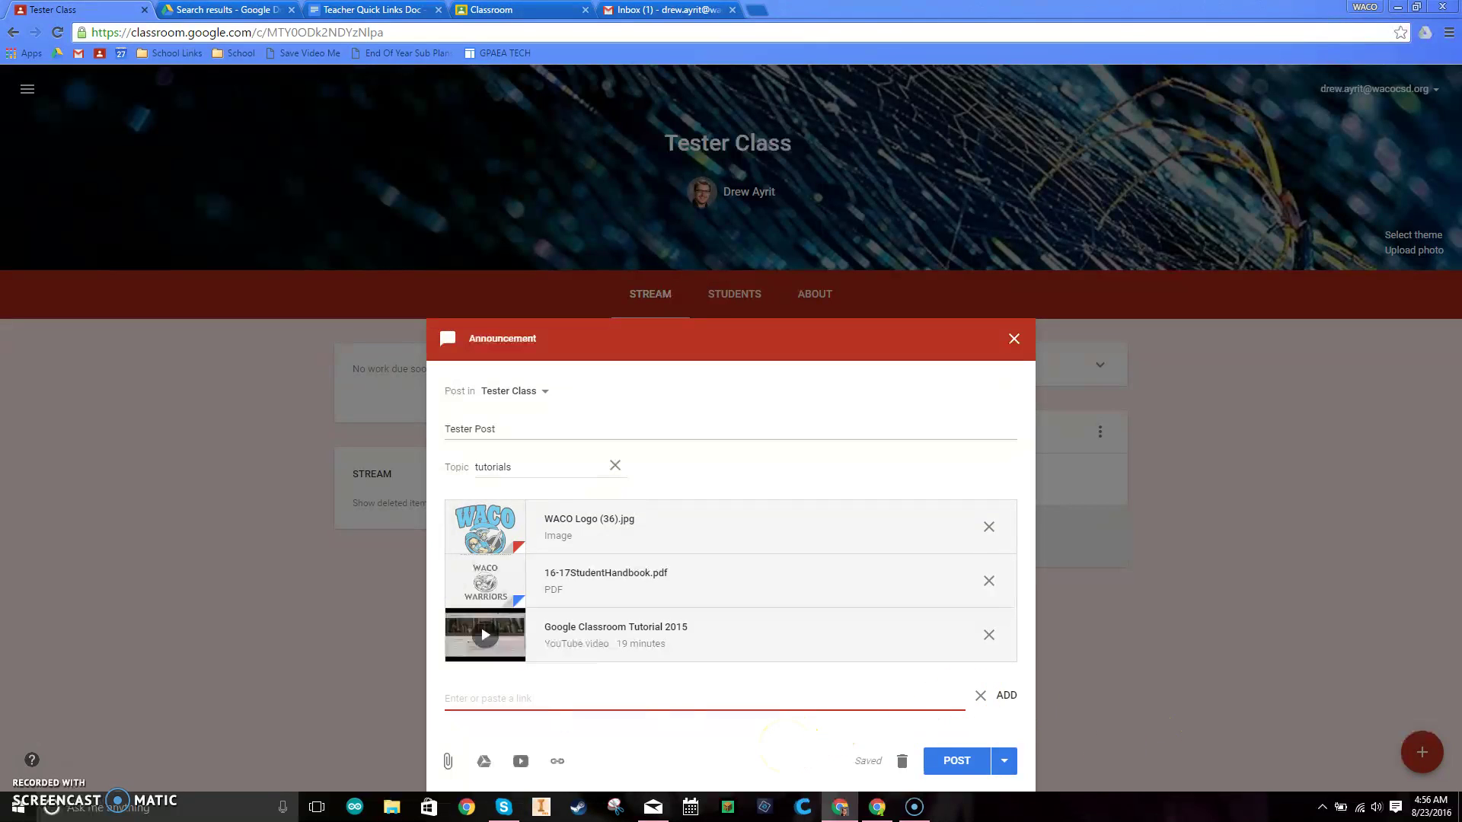
{"action": "key", "text": "alt+Tab"}
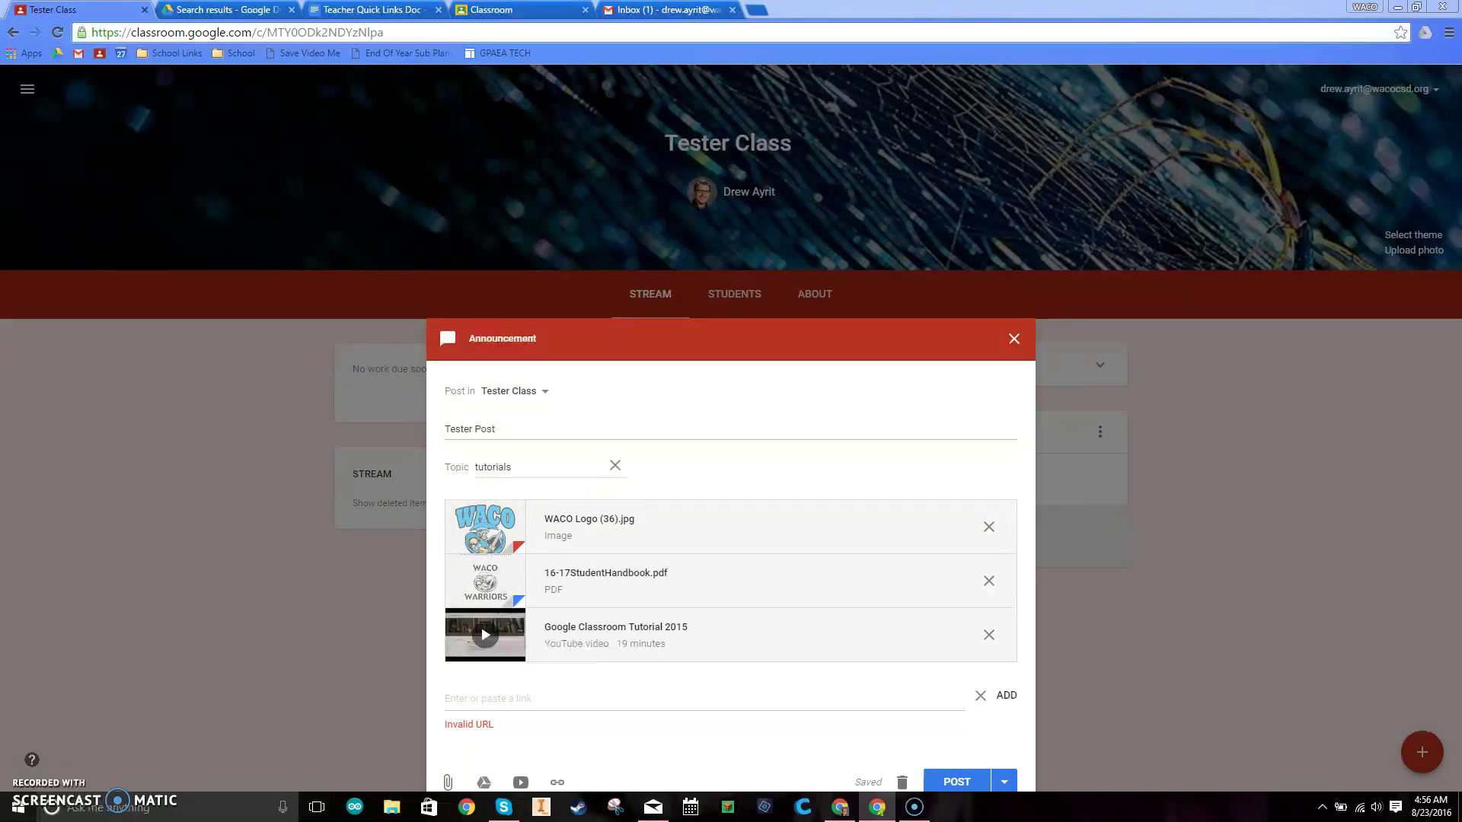
{"action": "left_click", "coordinate": [670, 700]}
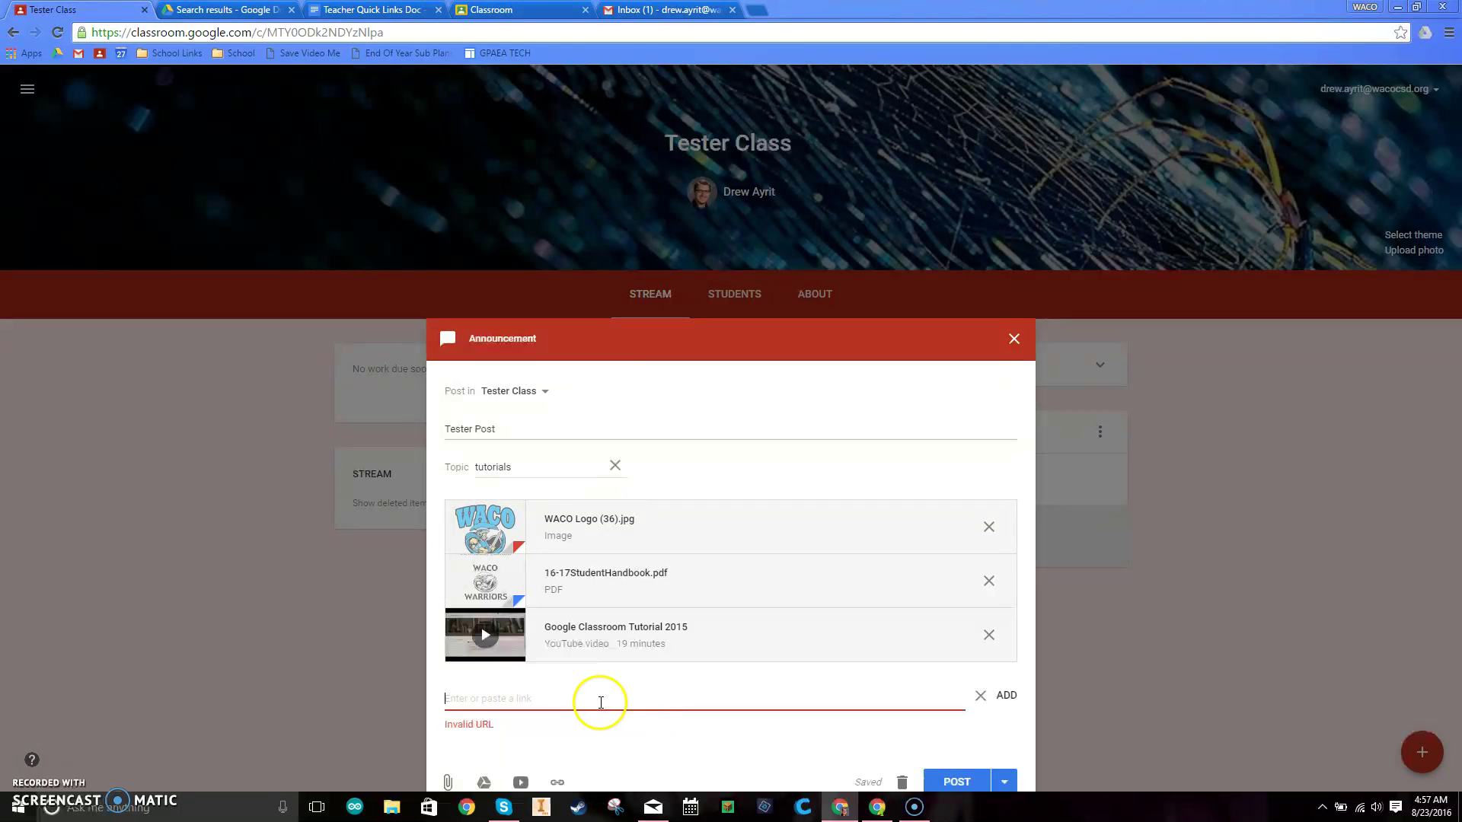
{"action": "right_click", "coordinate": [542, 700]}
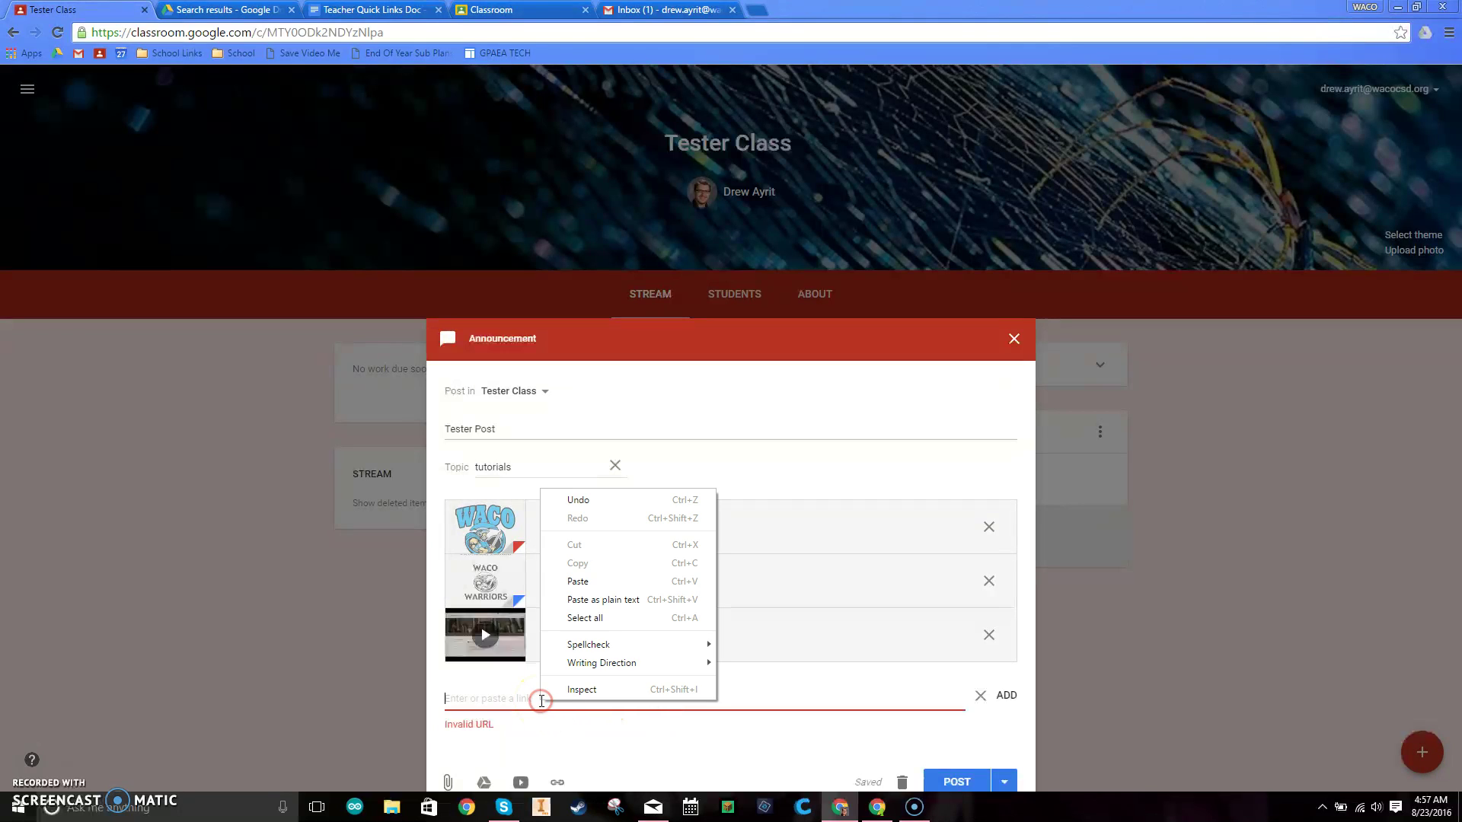
{"action": "left_click", "coordinate": [618, 584]}
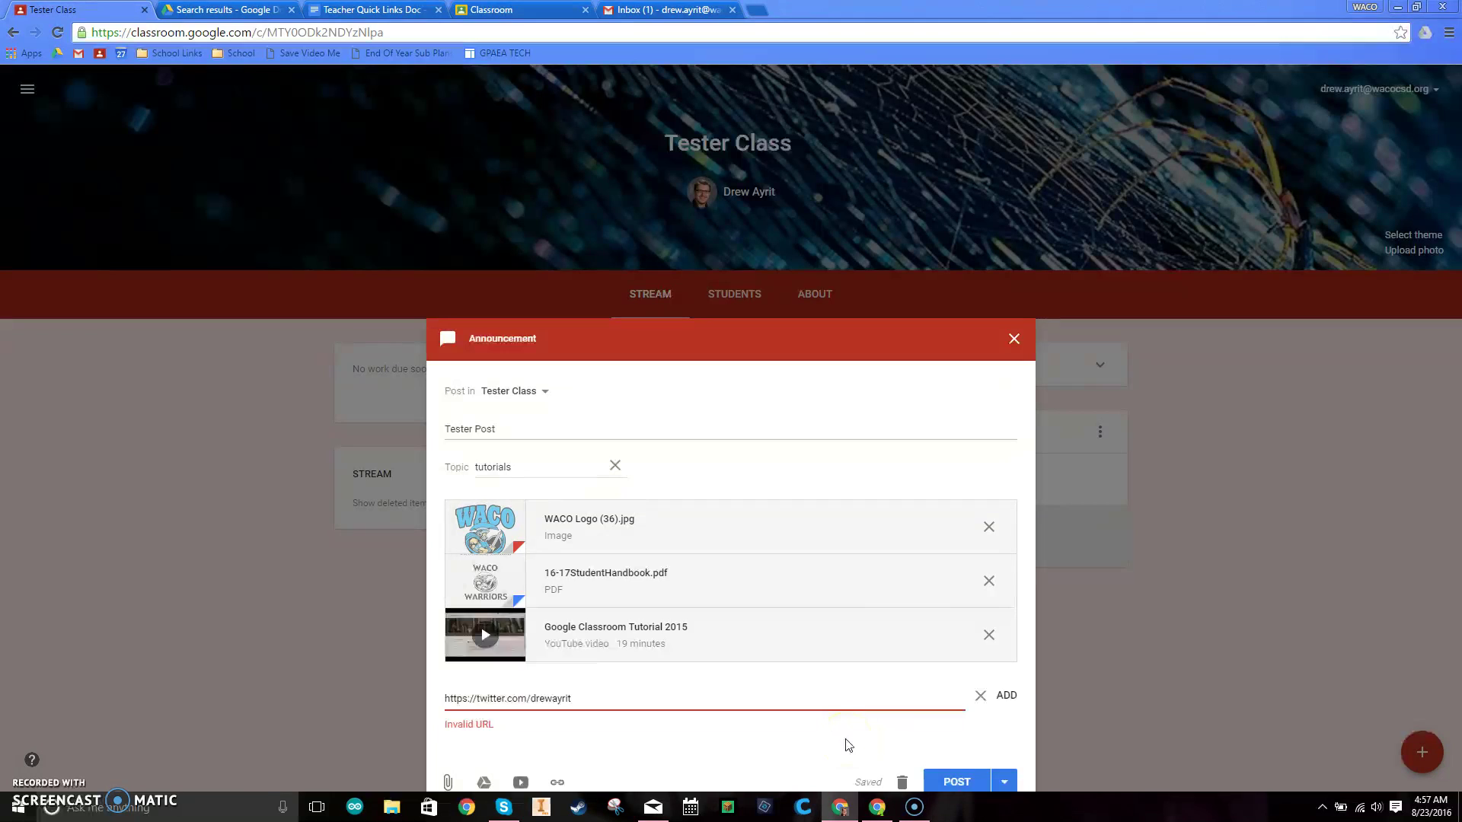
{"action": "left_click", "coordinate": [1005, 697]}
{"action": "left_click", "coordinate": [1005, 697]}
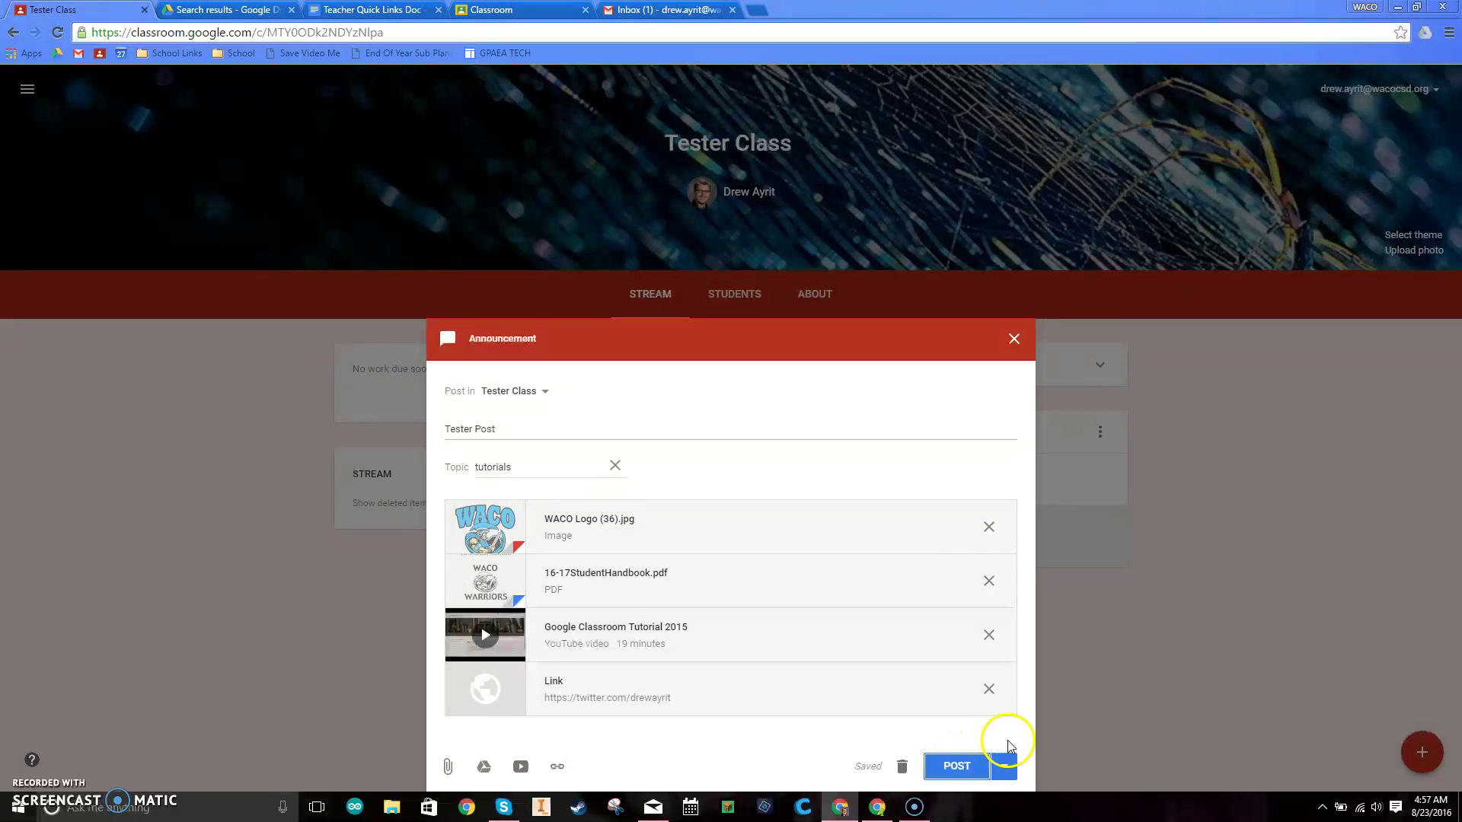
Review the schedule and draft options, post the Tester Post announcement to the class, and dismiss the stream filter tip
{"action": "left_click", "coordinate": [1004, 767]}
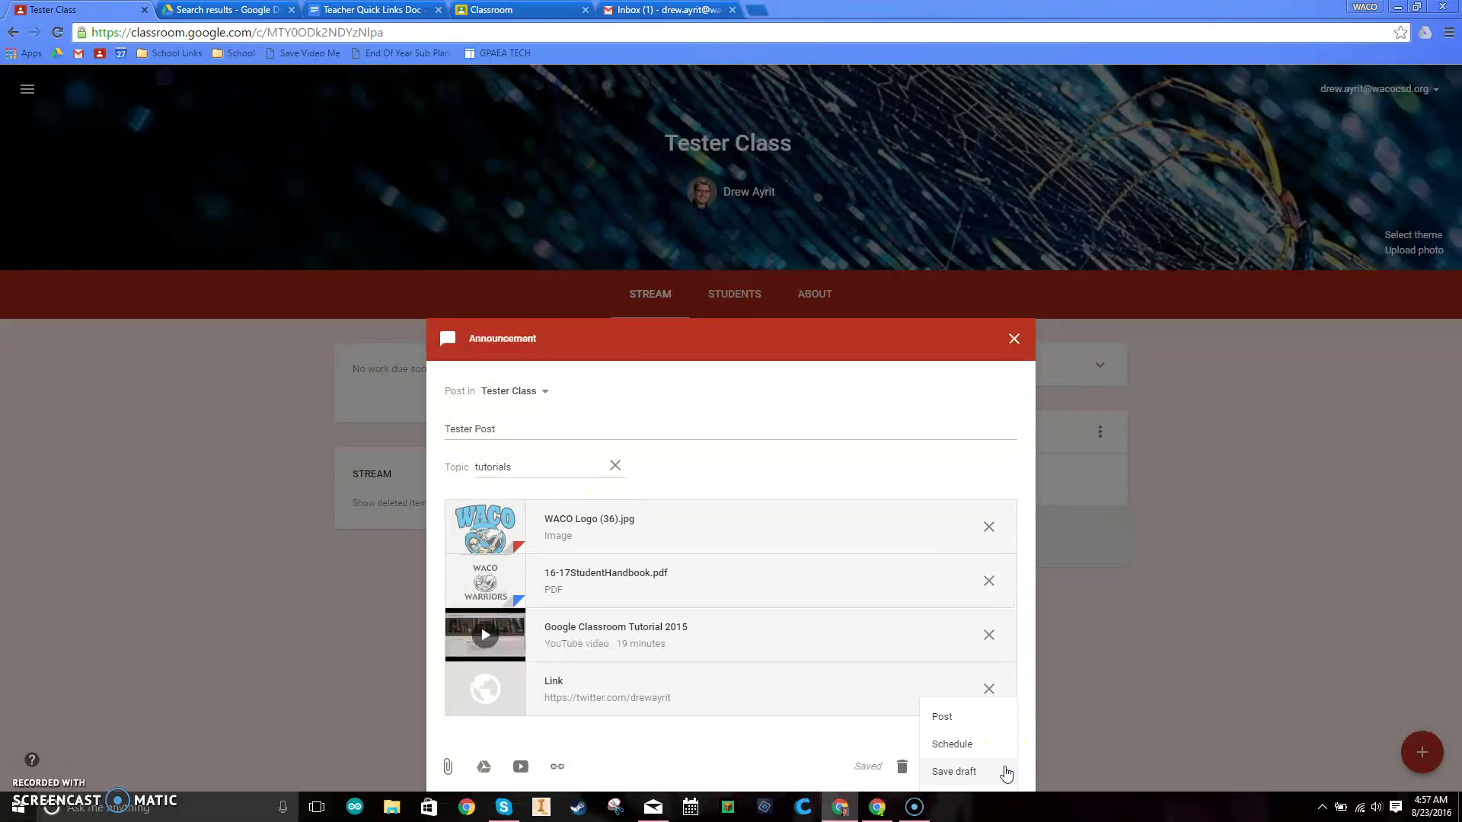
{"action": "left_click", "coordinate": [964, 746]}
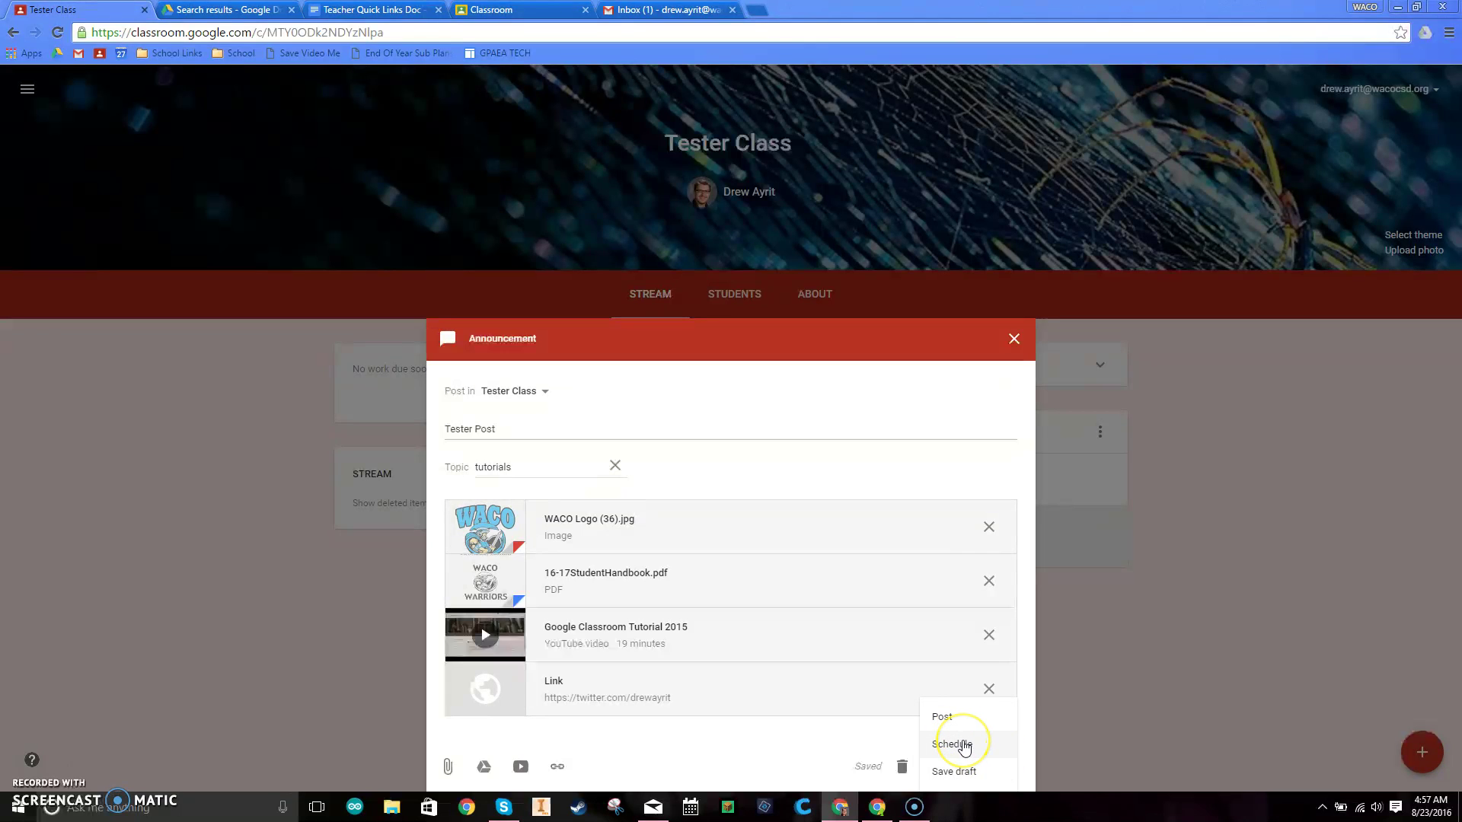
{"action": "left_click", "coordinate": [971, 773]}
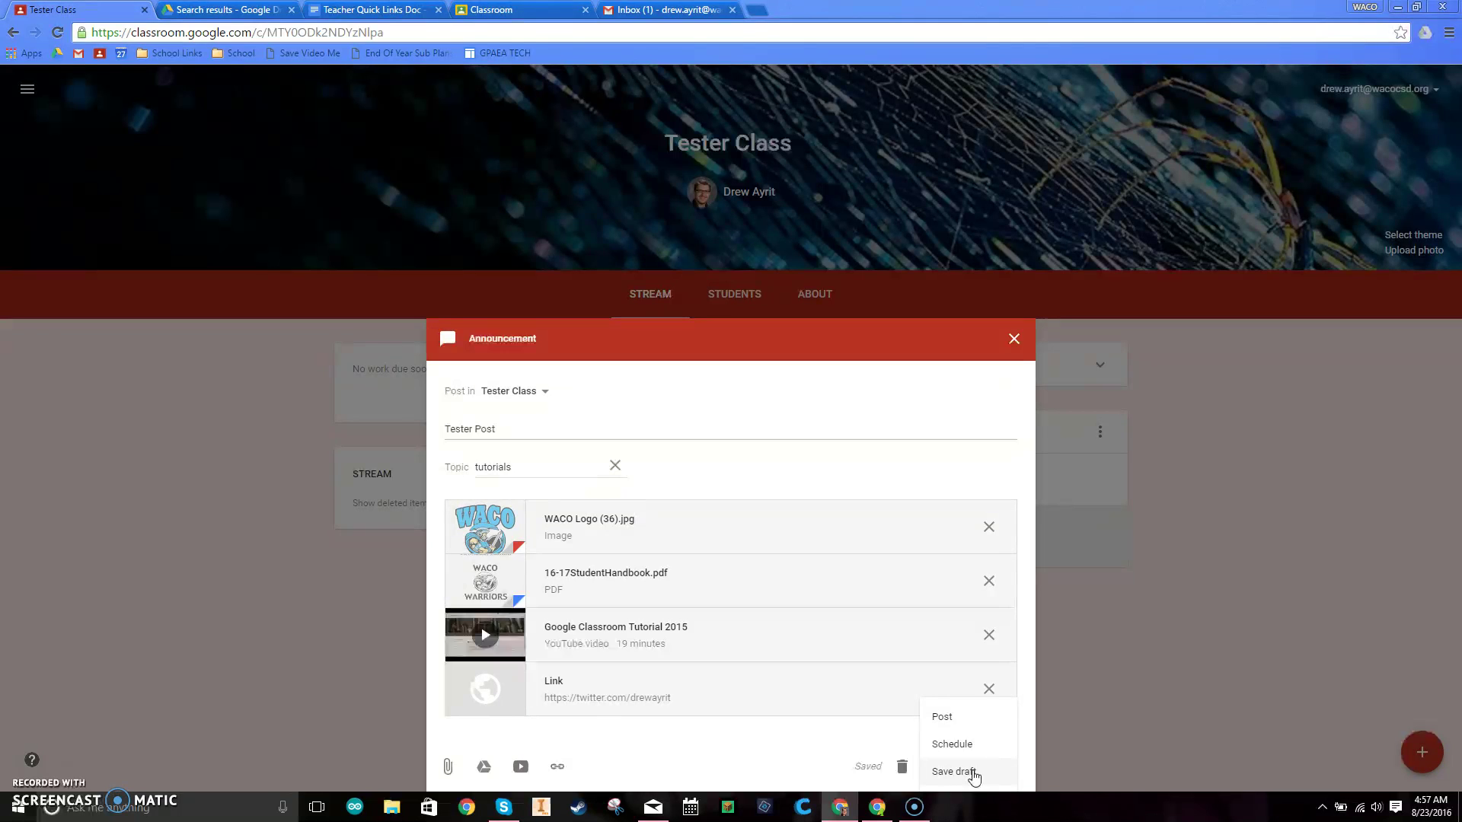
{"action": "left_click", "coordinate": [950, 719]}
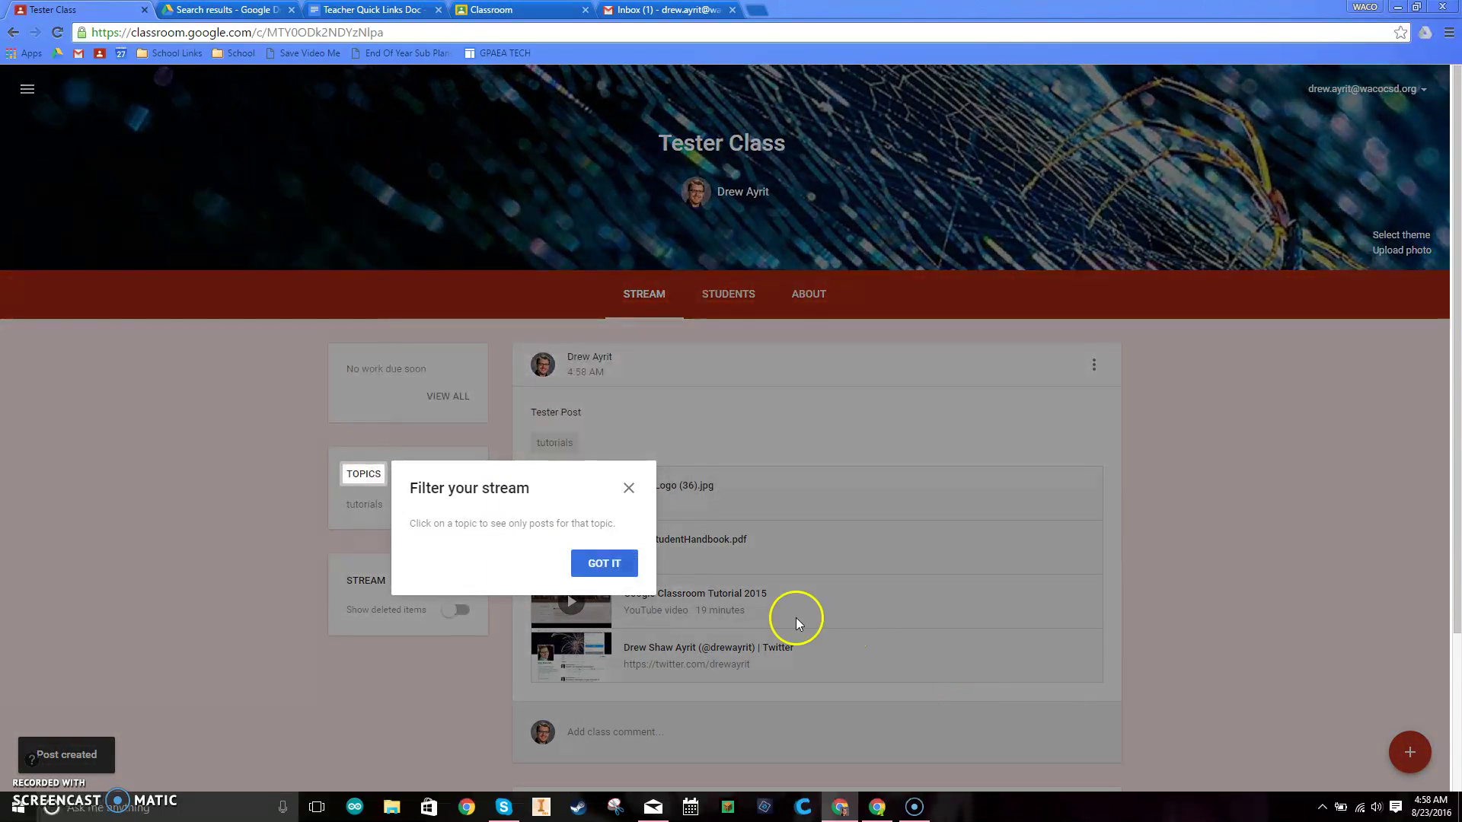
{"action": "left_click", "coordinate": [596, 565]}
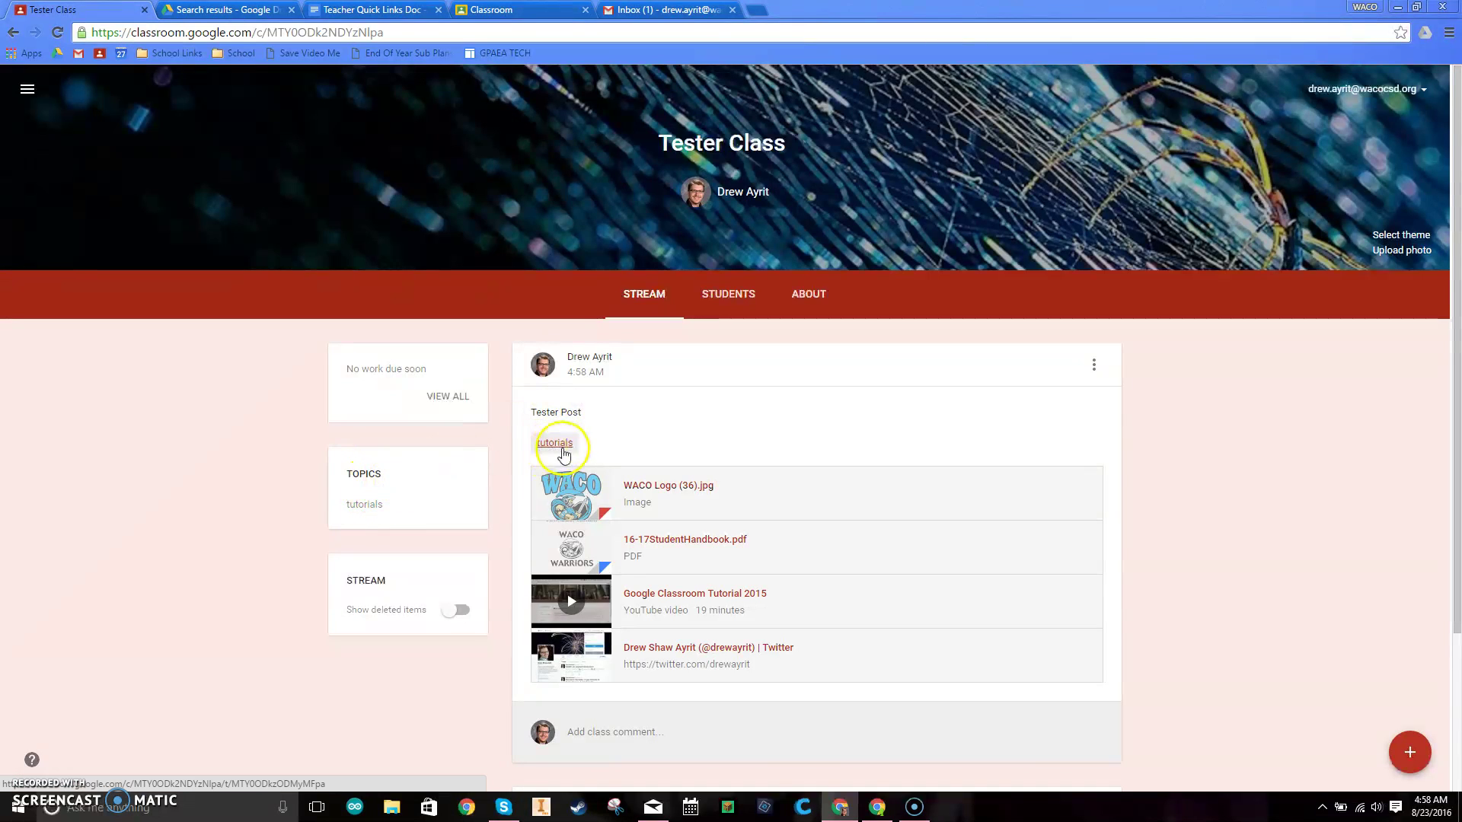
Check the available options for the "tutorials" topic in the class stream
{"action": "left_click", "coordinate": [470, 504]}
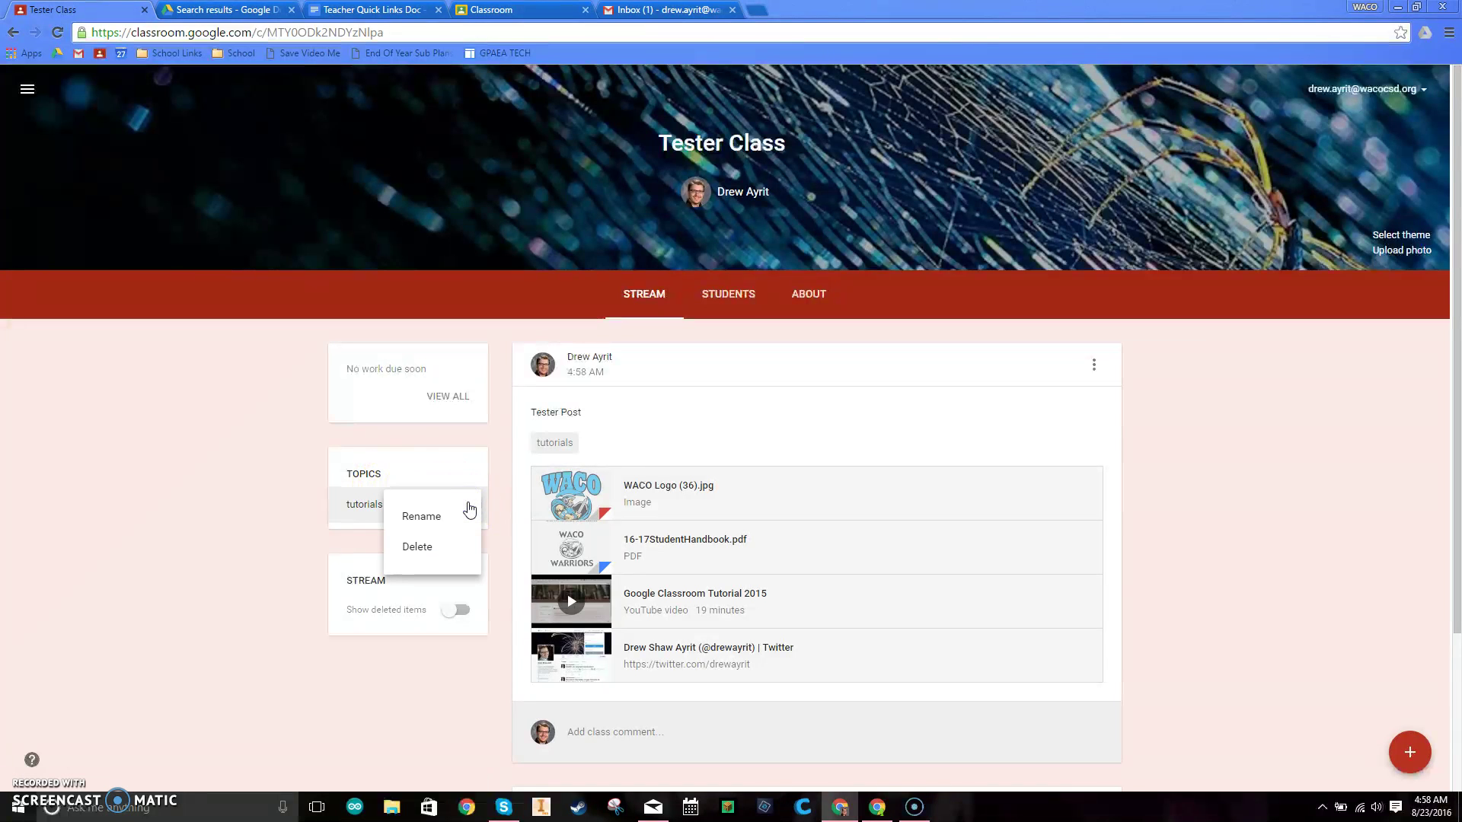
{"action": "left_click", "coordinate": [295, 499]}
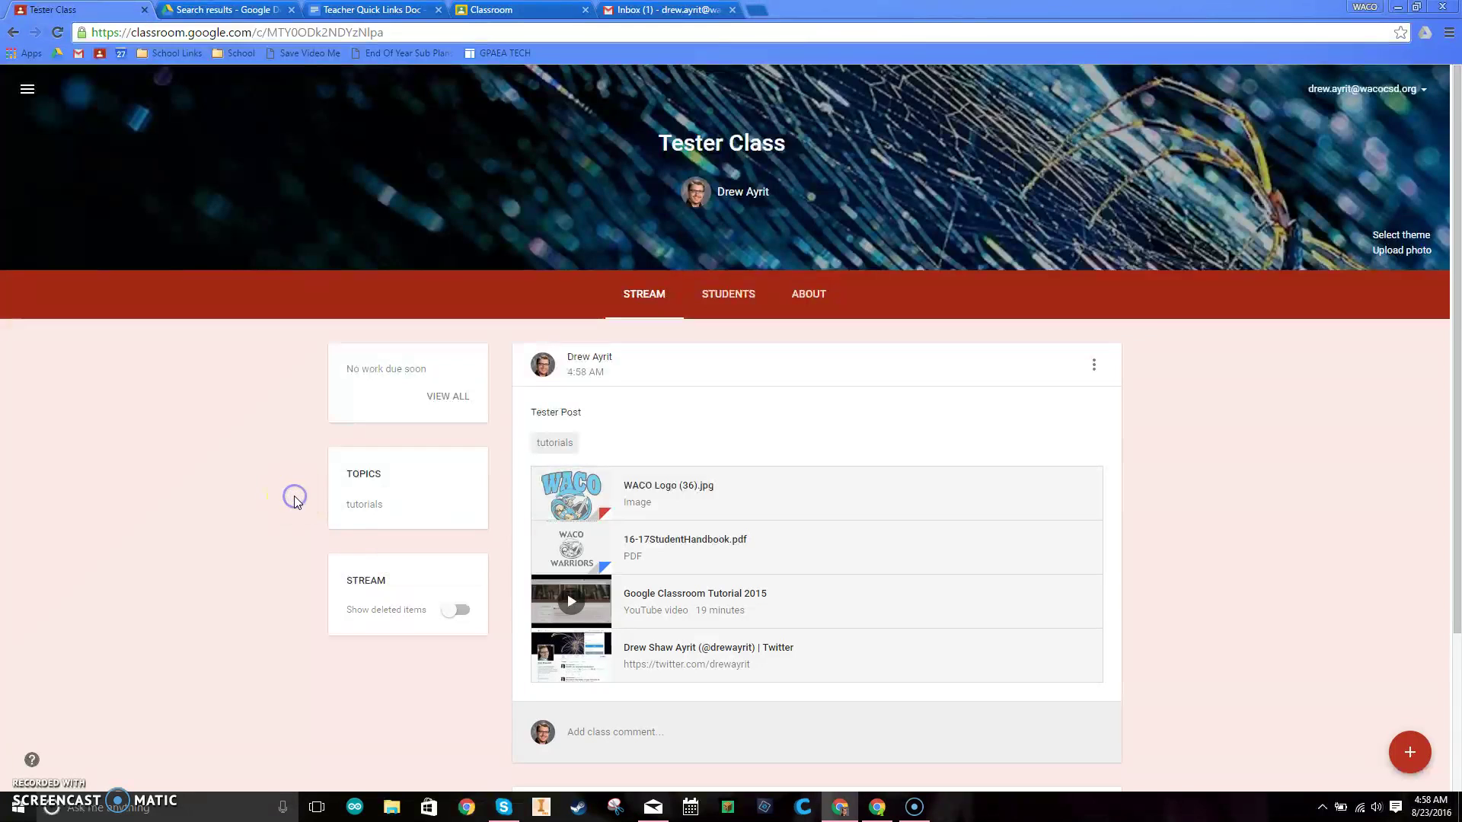
Preview the Tester Post attachments one by one: the logo image, student handbook PDF, YouTube video and Twitter link
{"action": "scroll", "coordinate": [296, 499], "scroll_direction": "down", "scroll_amount": 2}
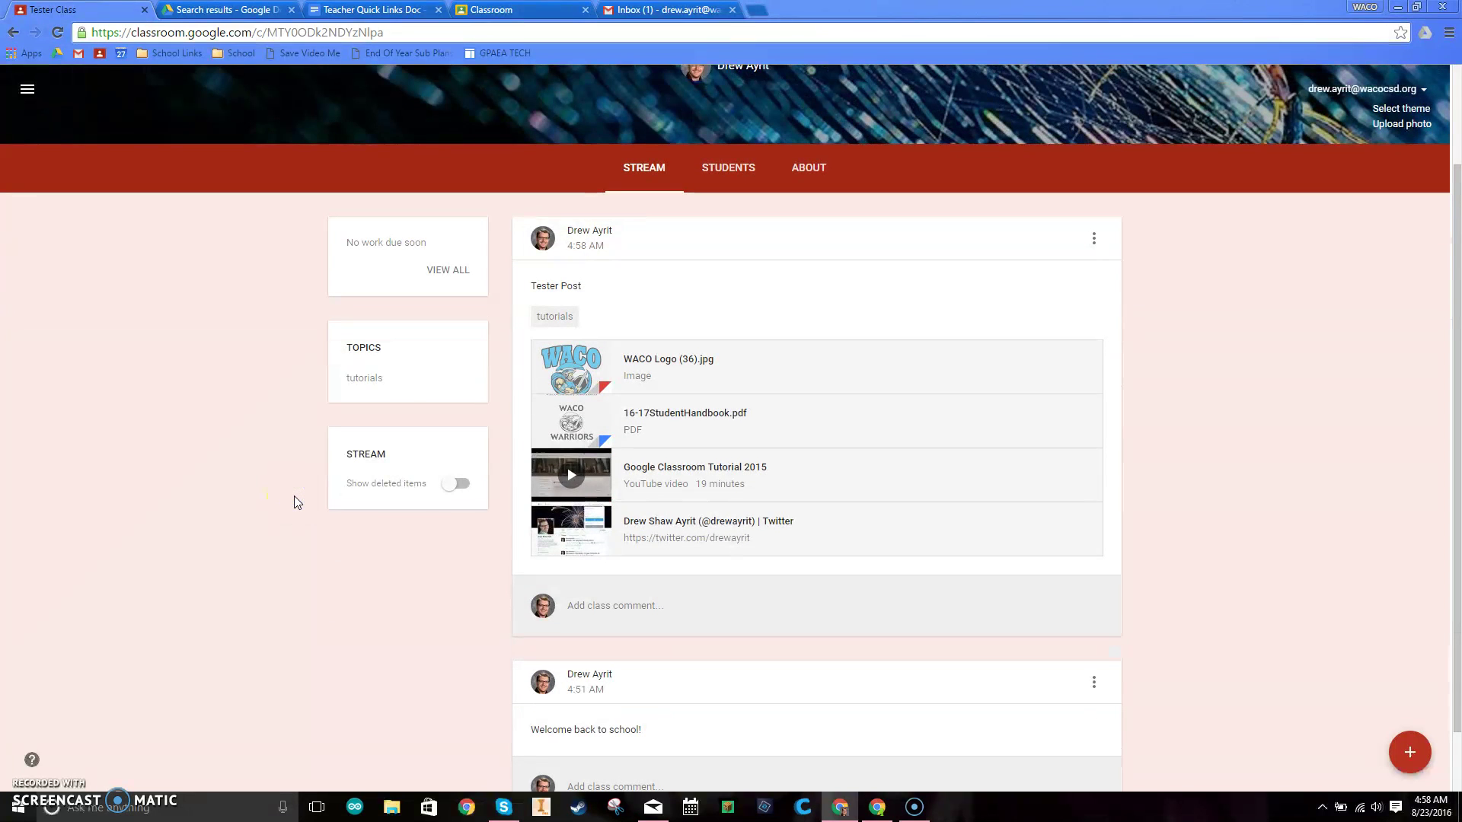
{"action": "left_click", "coordinate": [662, 365]}
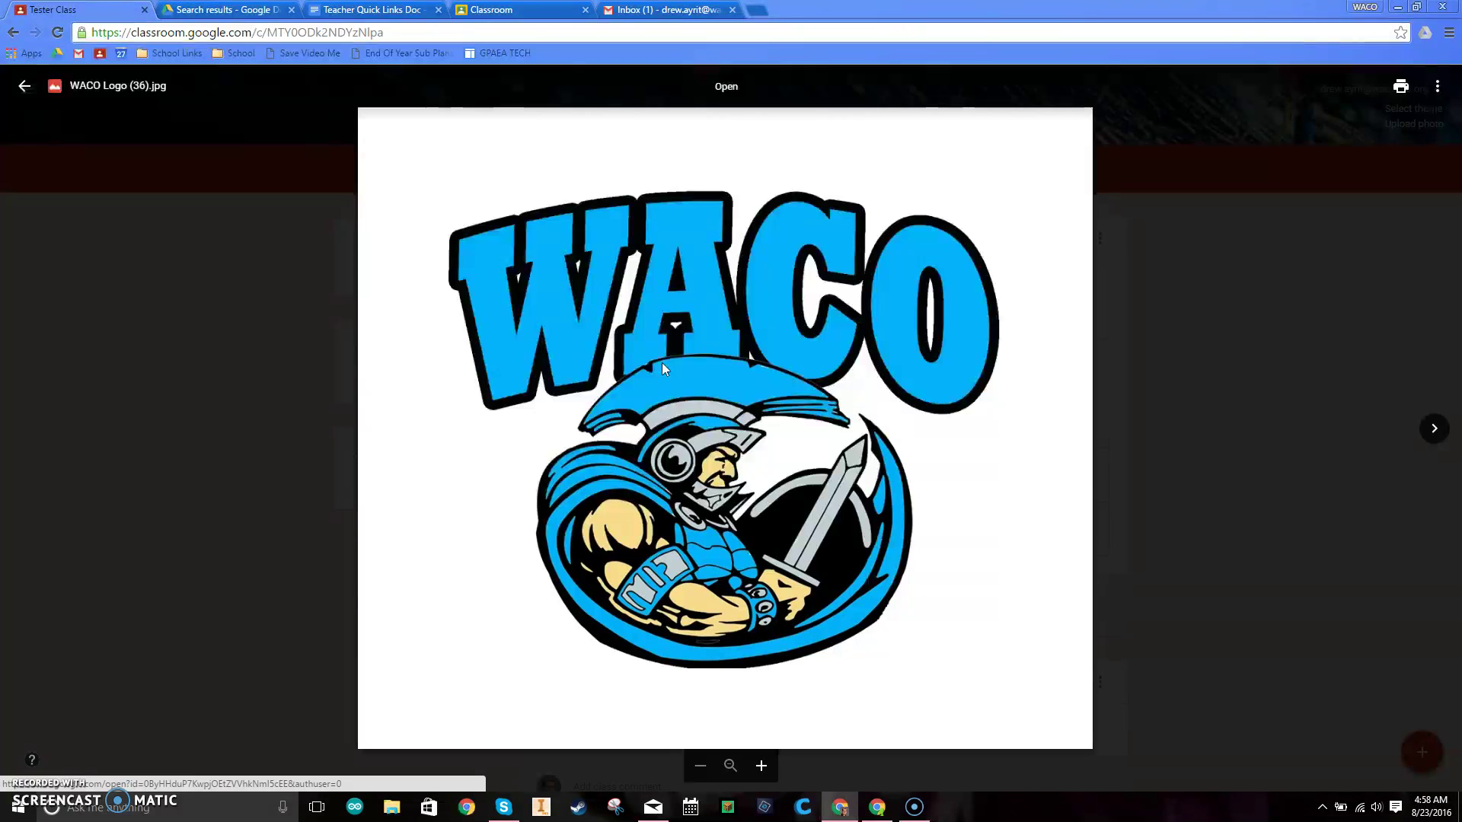
{"action": "left_click", "coordinate": [251, 341]}
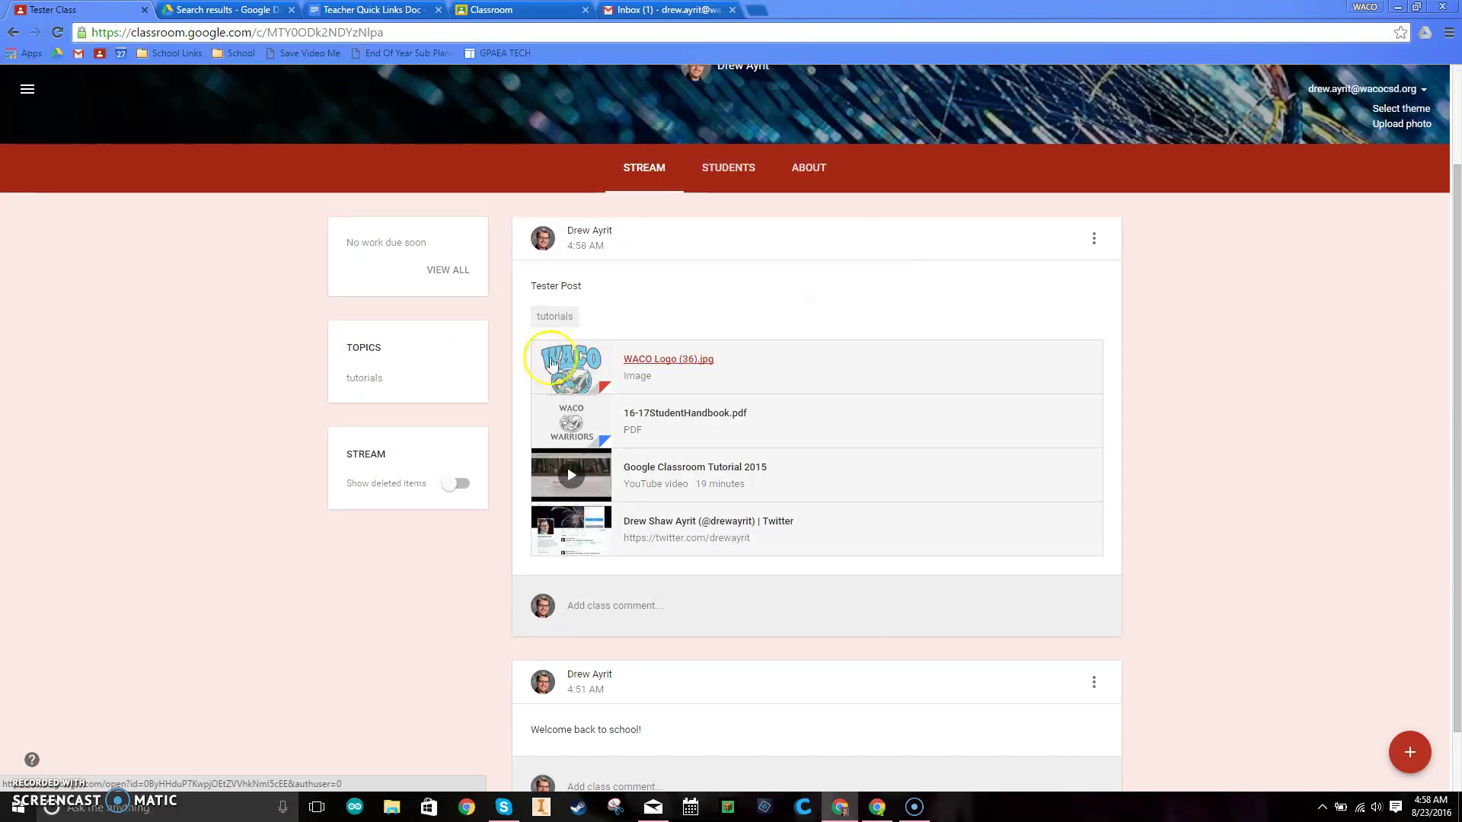
{"action": "left_click", "coordinate": [683, 420]}
{"action": "scroll", "coordinate": [683, 416], "scroll_direction": "down", "scroll_amount": 20}
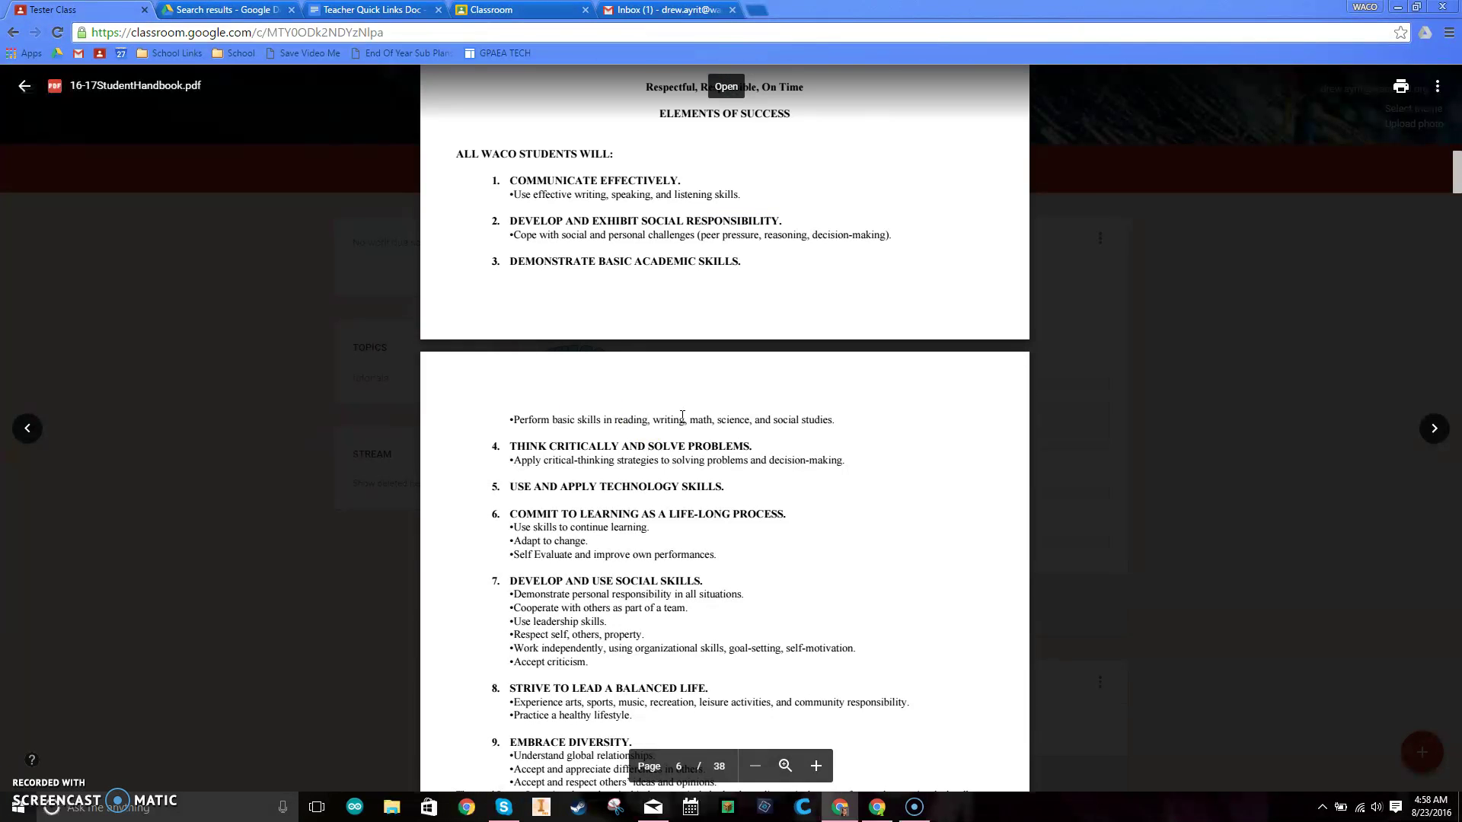
{"action": "left_click", "coordinate": [283, 358]}
{"action": "left_click", "coordinate": [674, 474]}
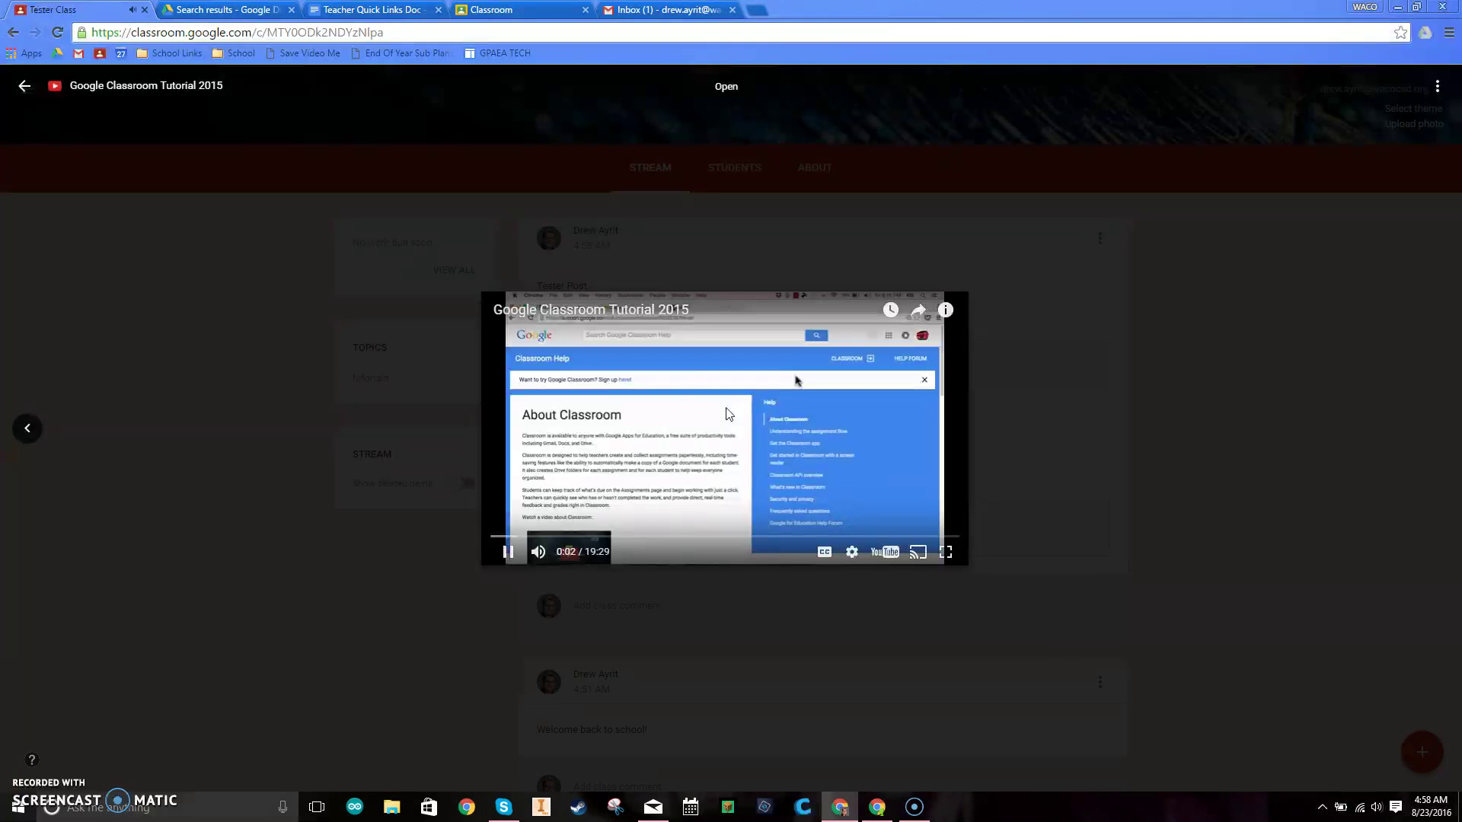
{"action": "left_click", "coordinate": [336, 460]}
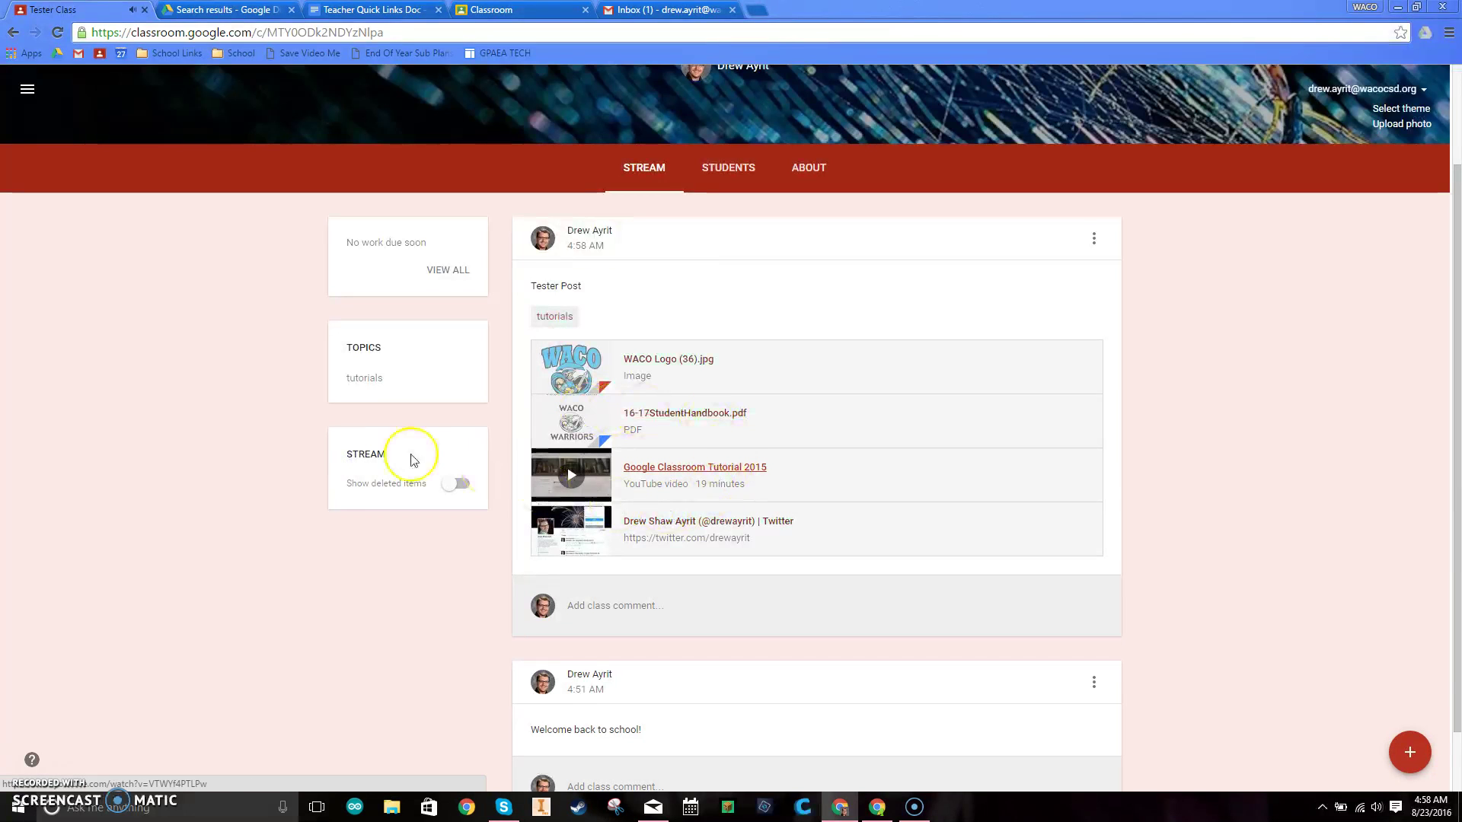
{"action": "left_click", "coordinate": [653, 526]}
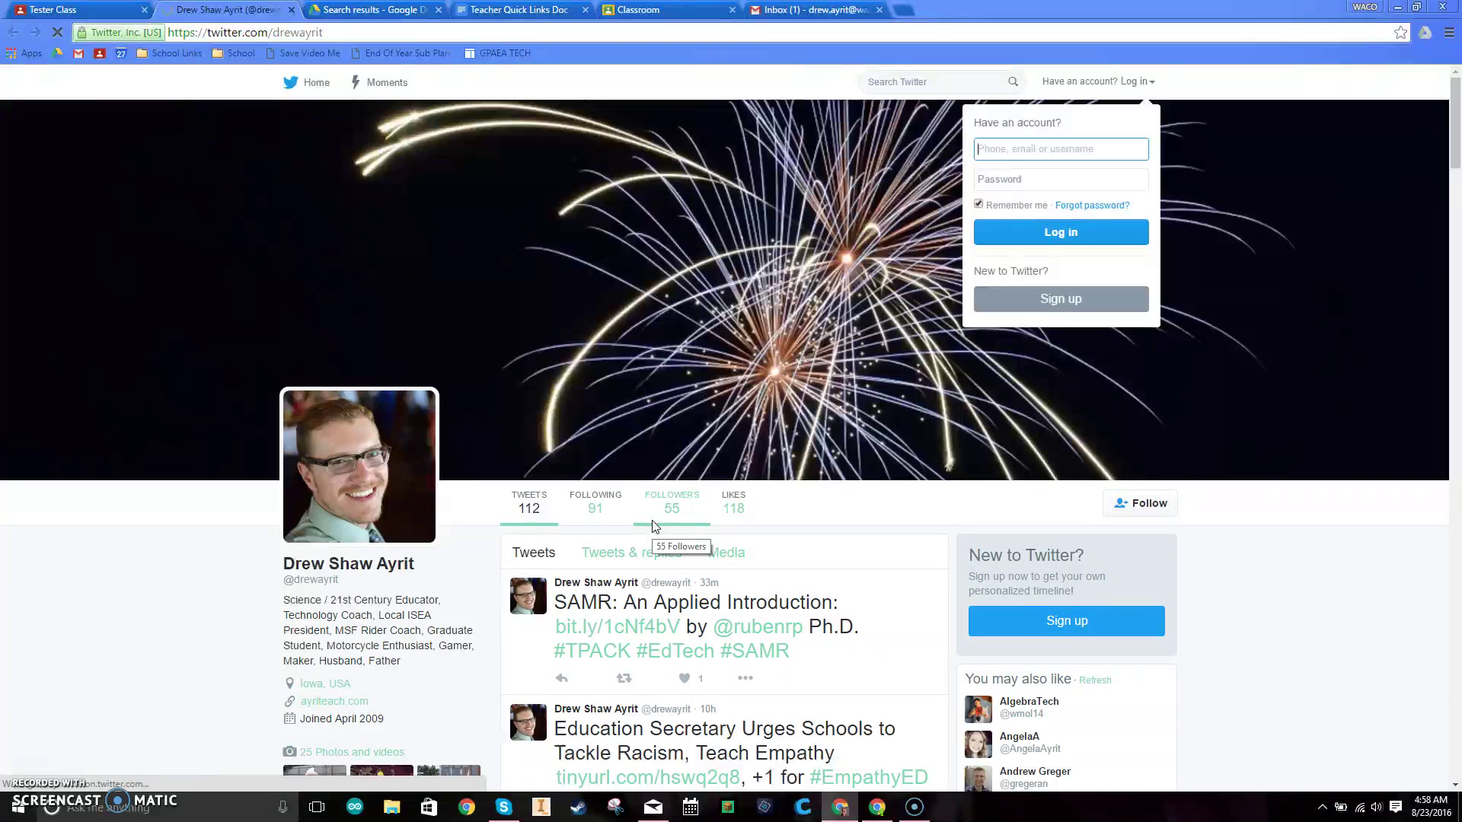
{"action": "left_click", "coordinate": [292, 15]}
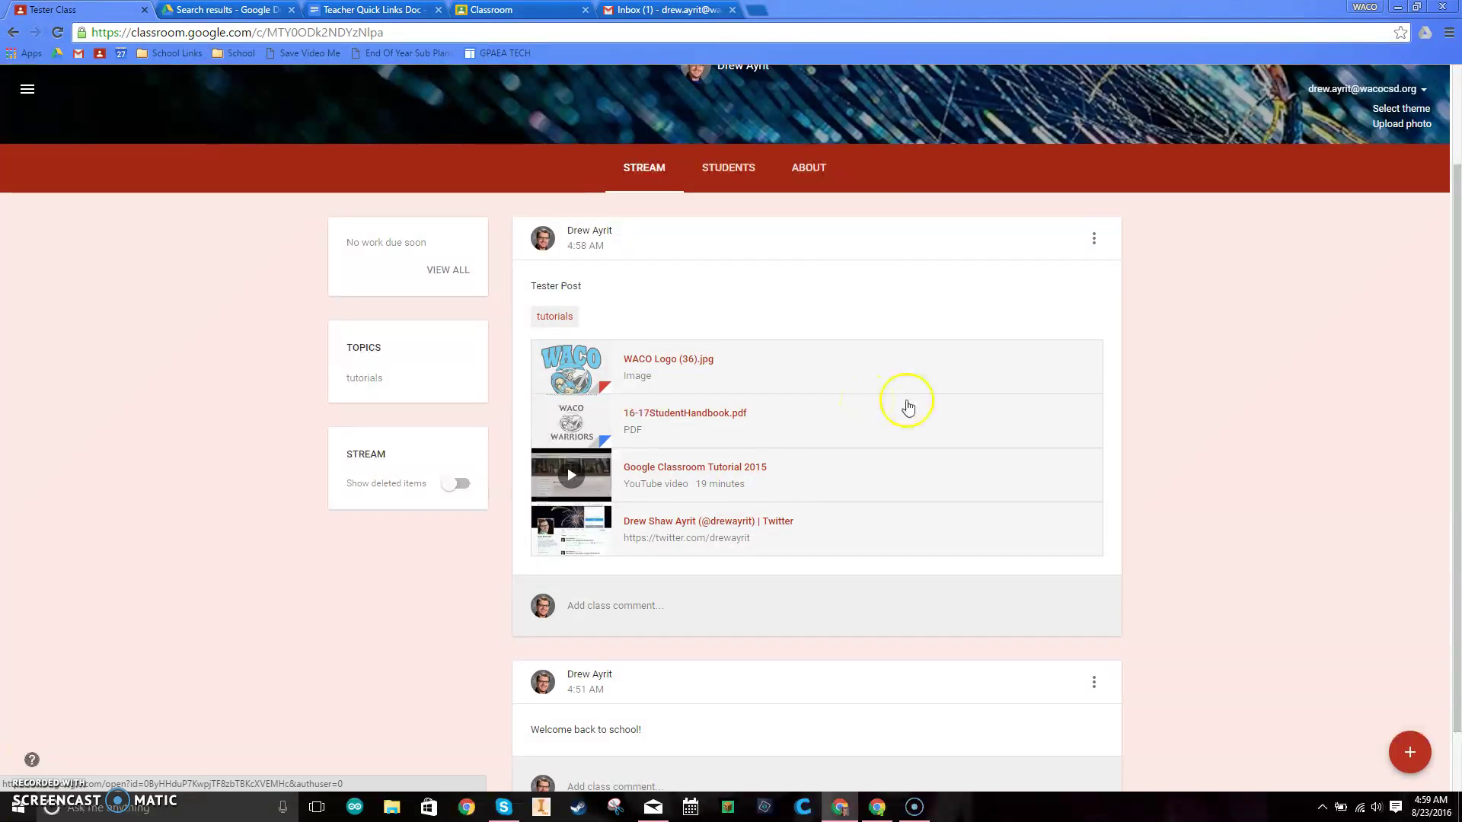
Show the choices for creating a new post in the Tester Class stream
{"action": "mouse_move", "coordinate": [1411, 756]}
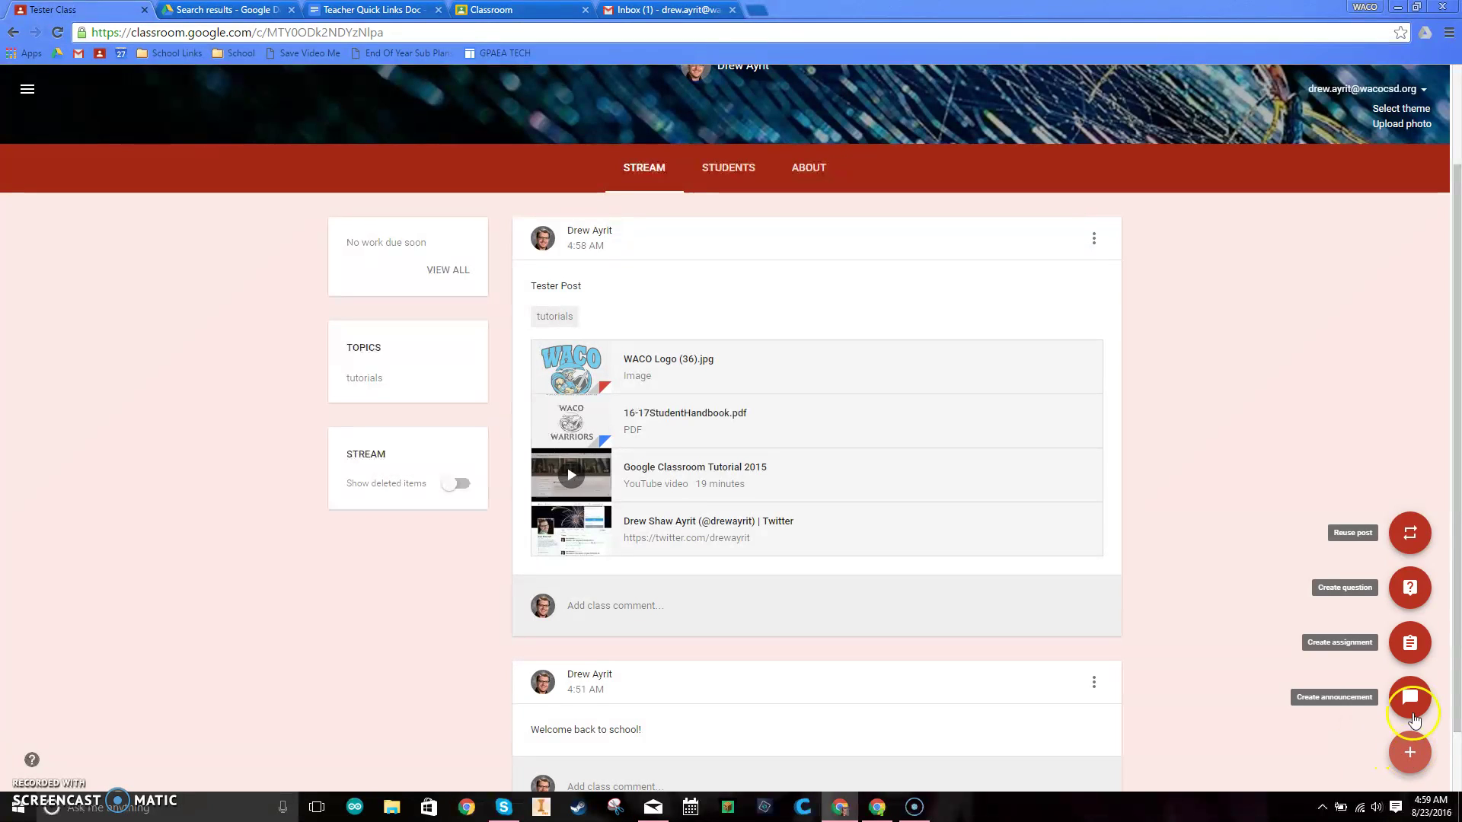